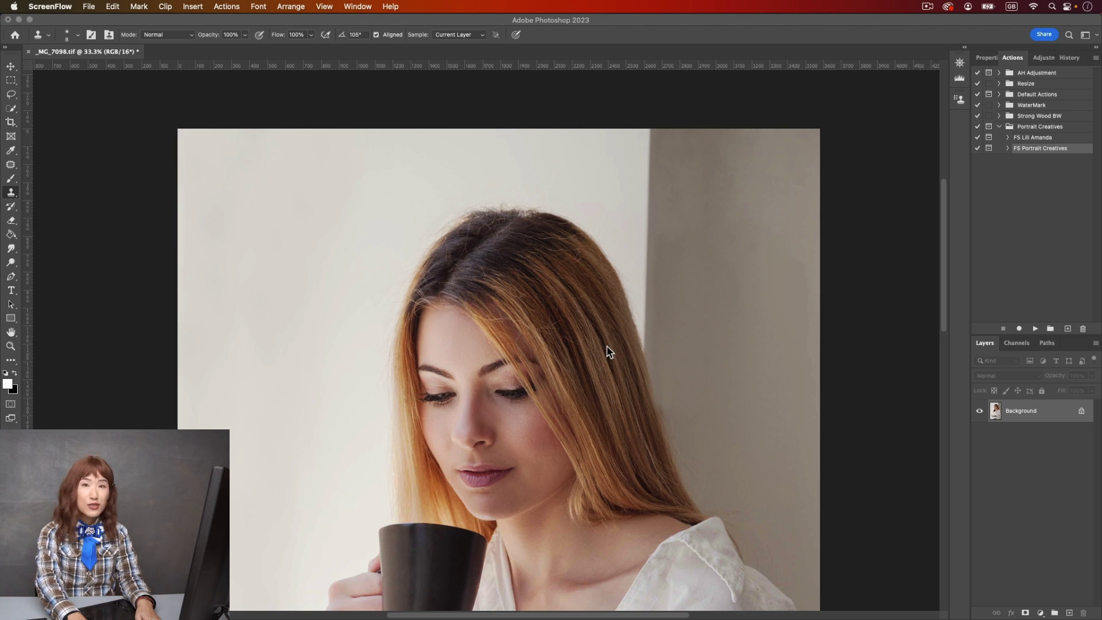
Look through the retouching tools for stray hairs: Content-Aware Move, Clone Stamp and Spot Healing Brush
left_click(607, 346)
scroll(609, 351, "down", 3)
key("super+plus")
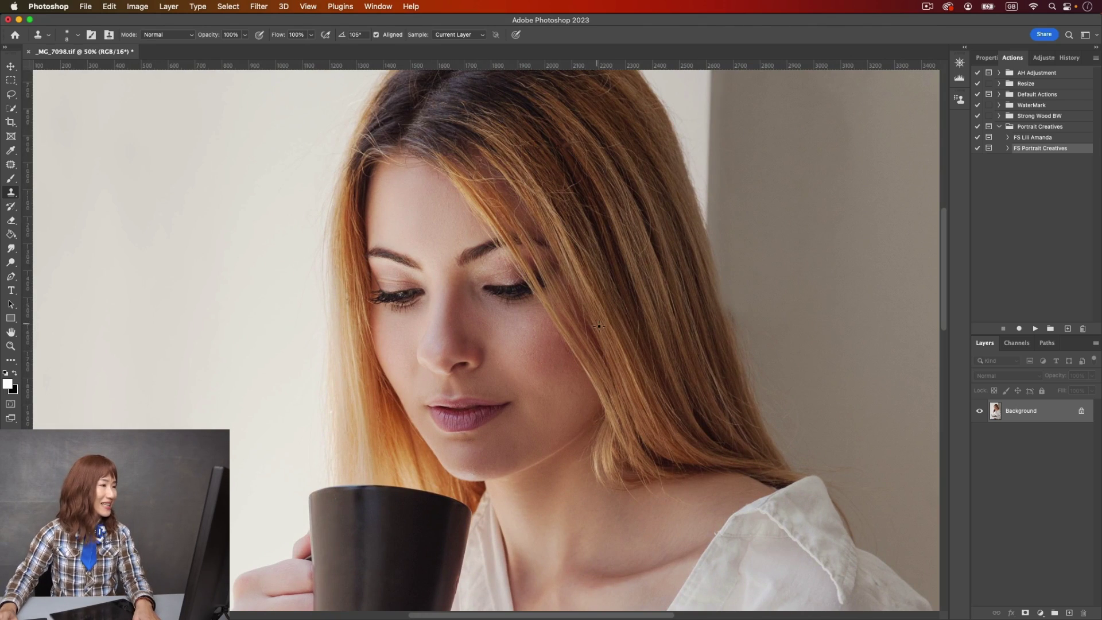
scroll(599, 326, "up", 5)
key("super+plus")
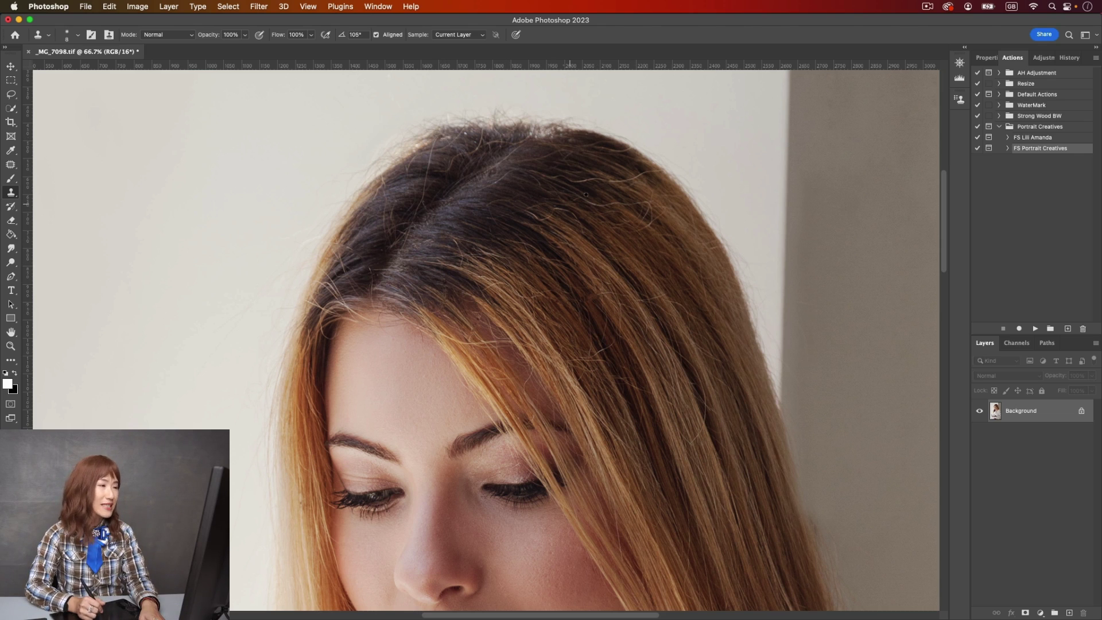
left_click(12, 167)
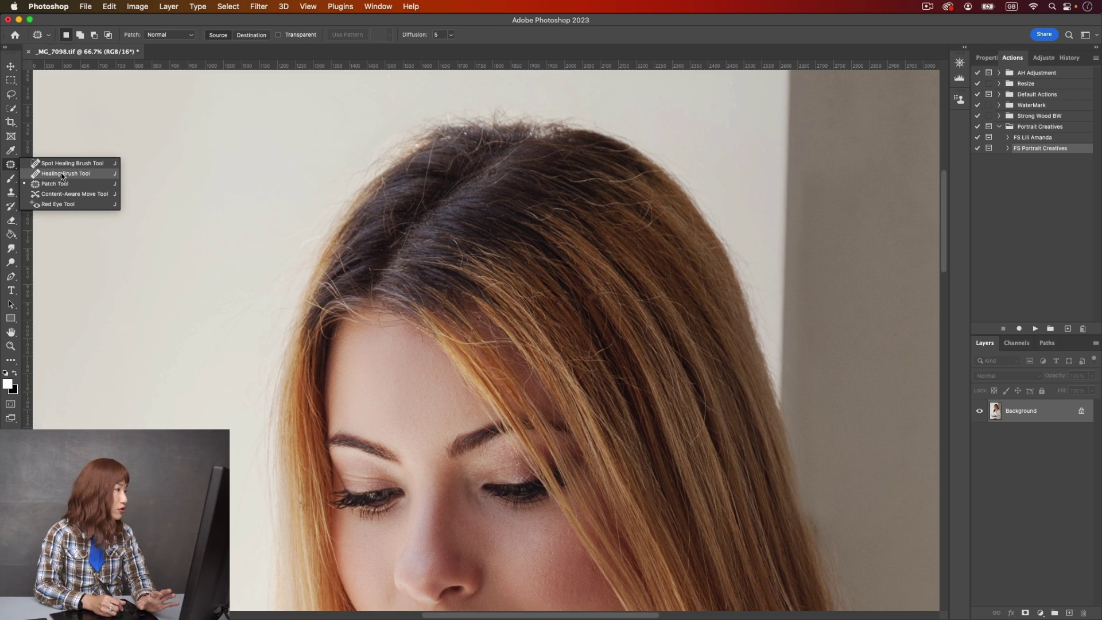
left_click(68, 194)
left_click(11, 193)
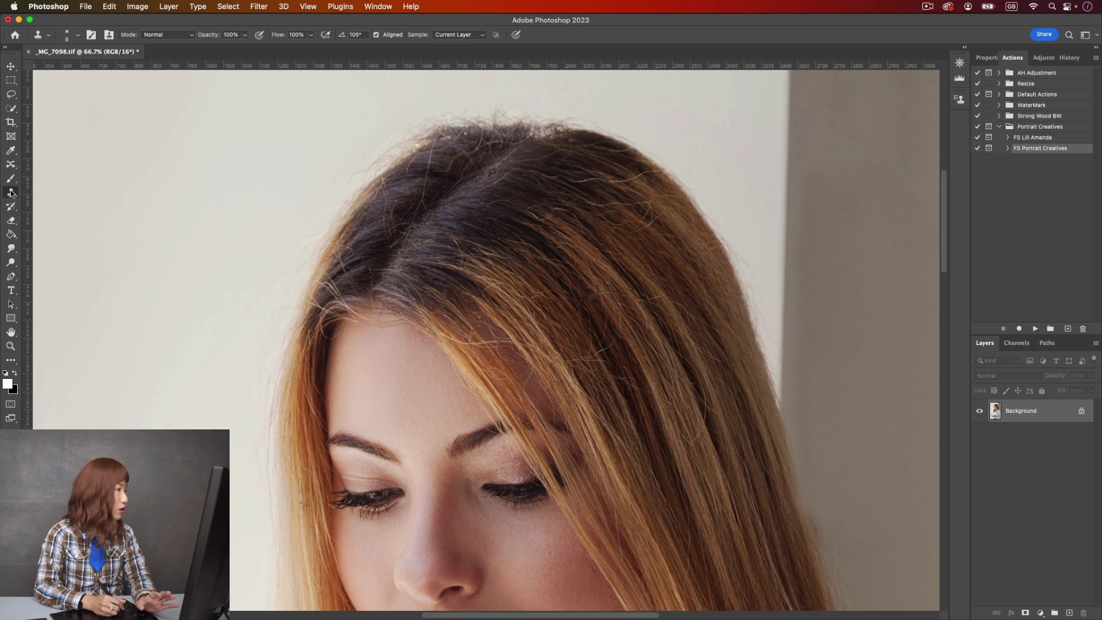
left_click(13, 165)
left_click(11, 166)
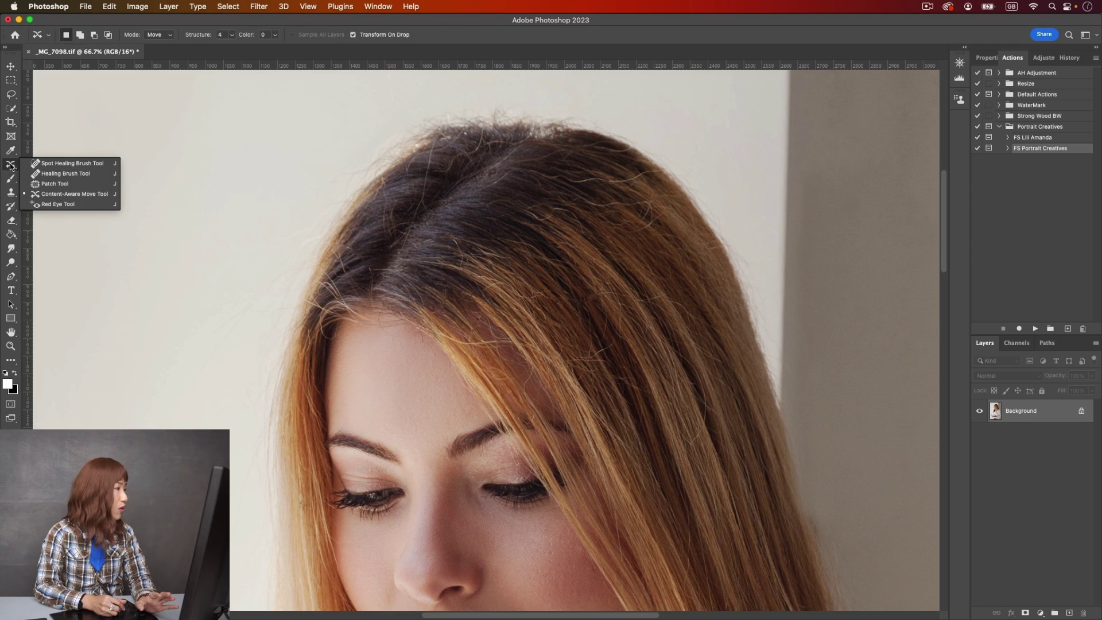
left_click(45, 165)
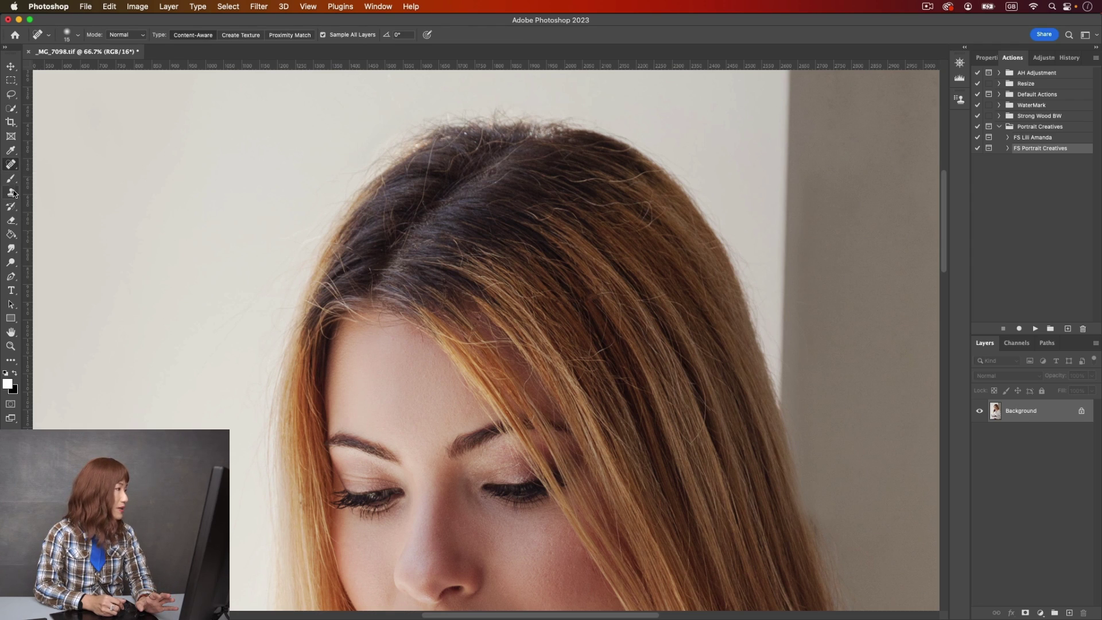
Duplicate the Background layer and try the Patch Tool on a stray hair at the left side of the crown
left_click(11, 164)
left_click(49, 184)
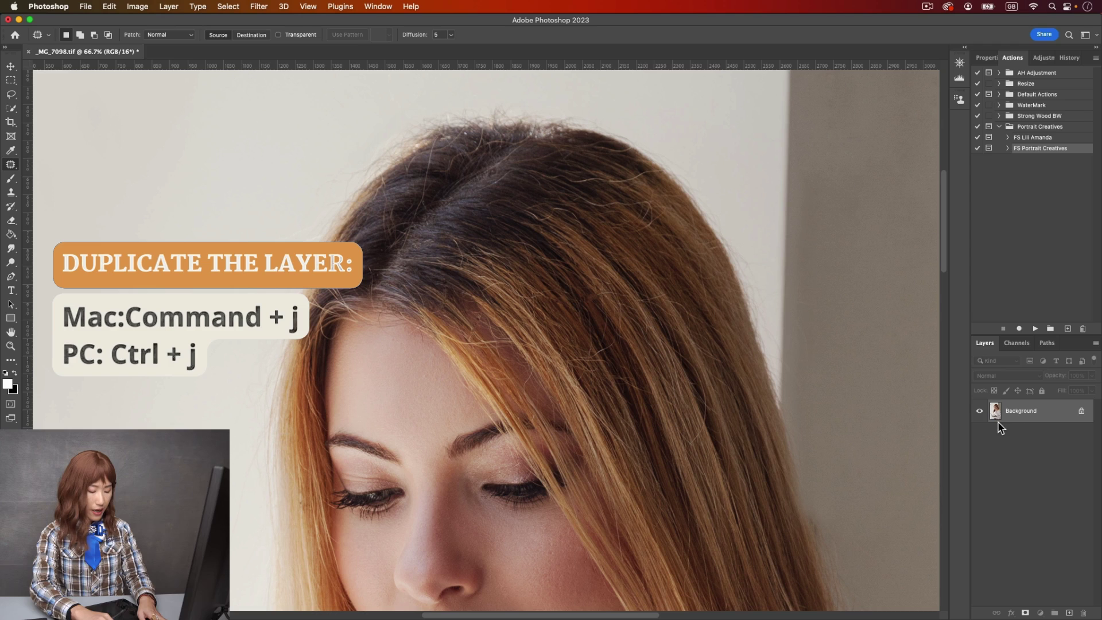
key("super+j")
key("super+equal")
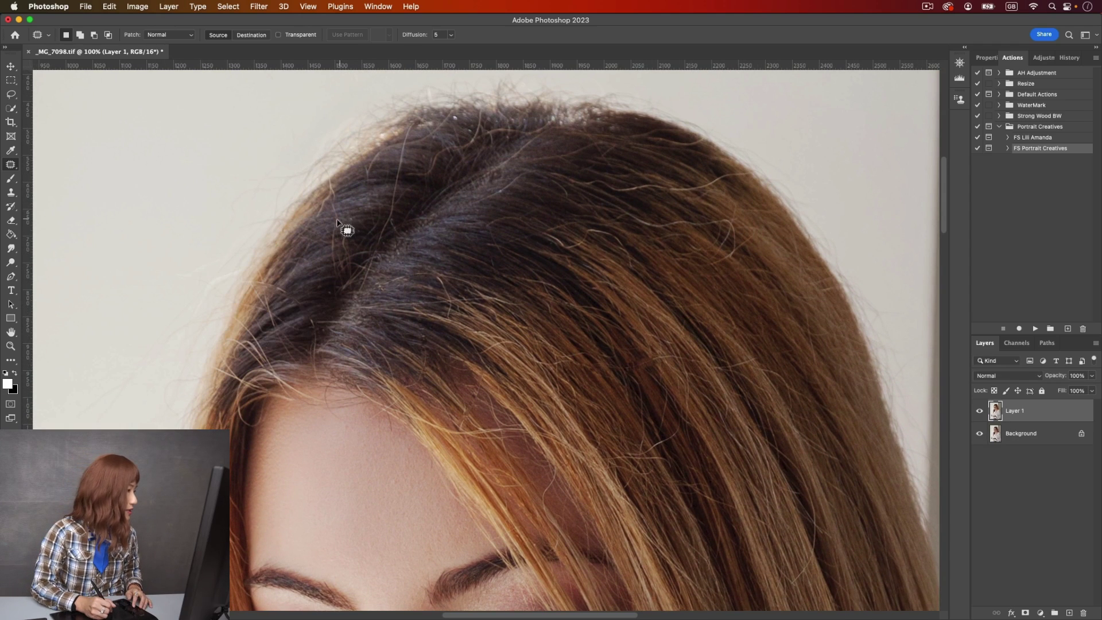
left_click_drag(336, 220, 334, 226)
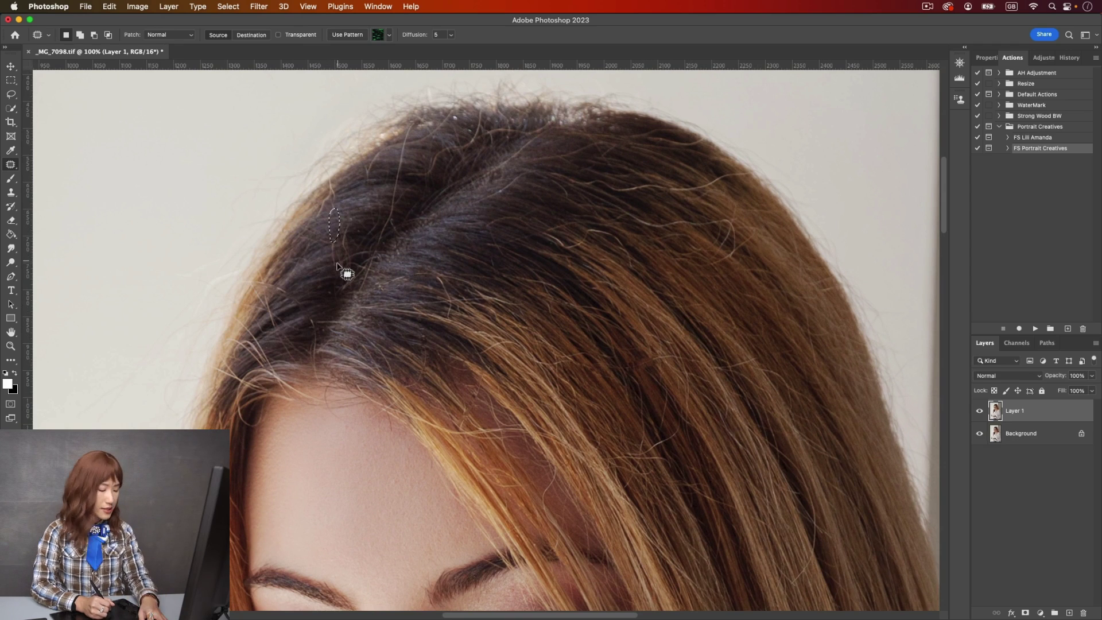
key("super+d")
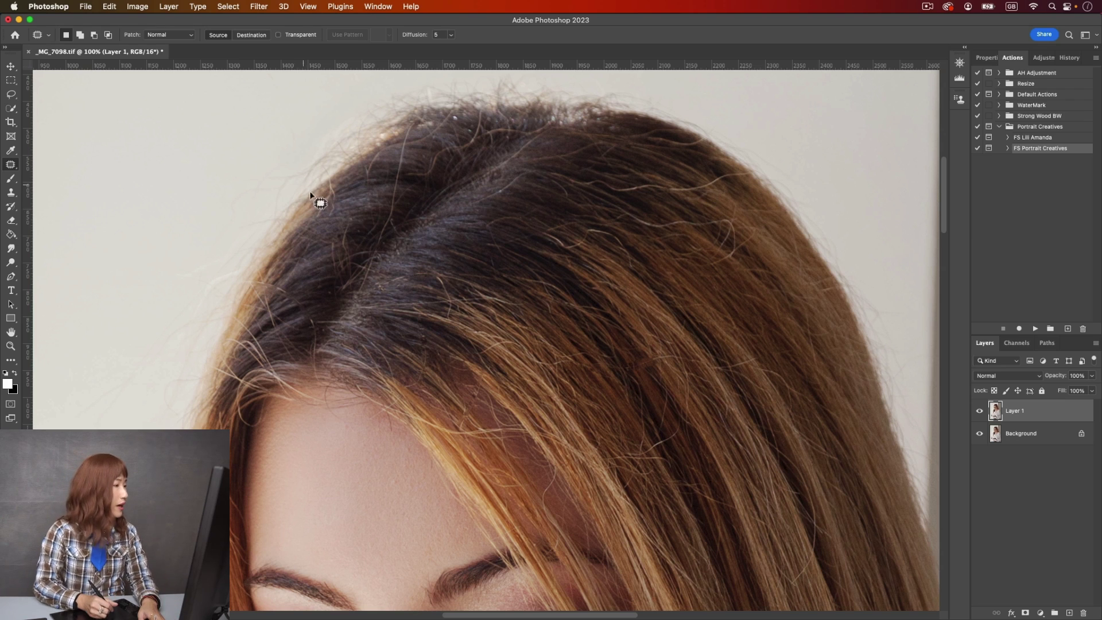
Try patching the stray strands beside and on the hair parting, and delete the duplicated layer
mouse_move(402, 198)
left_mouse_down()
mouse_move(389, 205)
mouse_move(400, 168)
mouse_move(404, 188)
left_mouse_up()
key("super+d")
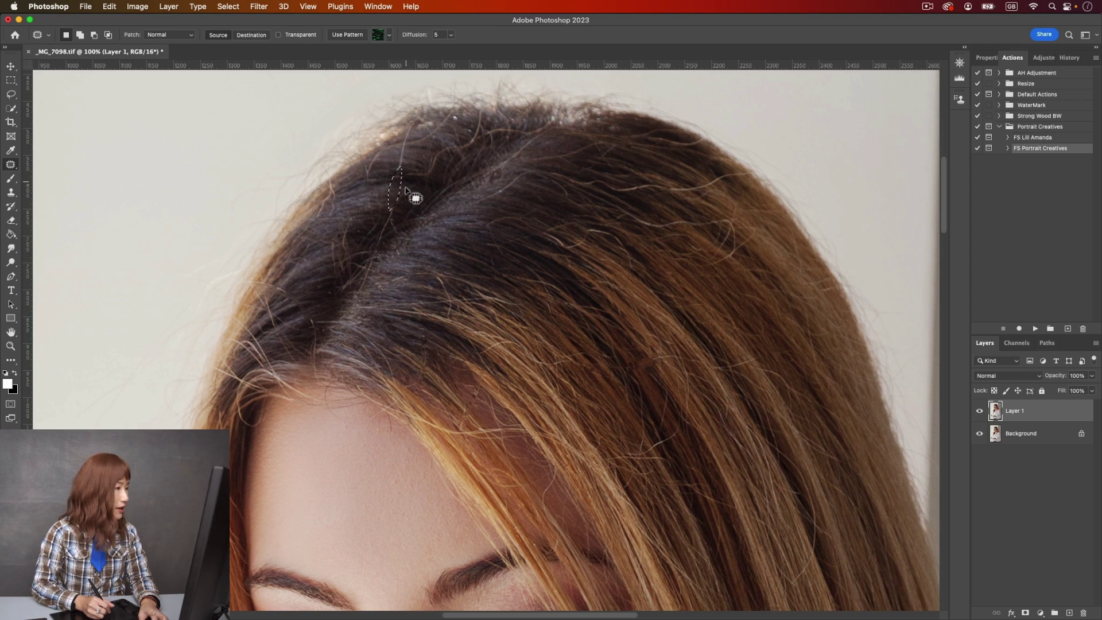
mouse_move(406, 197)
left_mouse_down()
mouse_move(393, 192)
mouse_move(404, 198)
left_mouse_up()
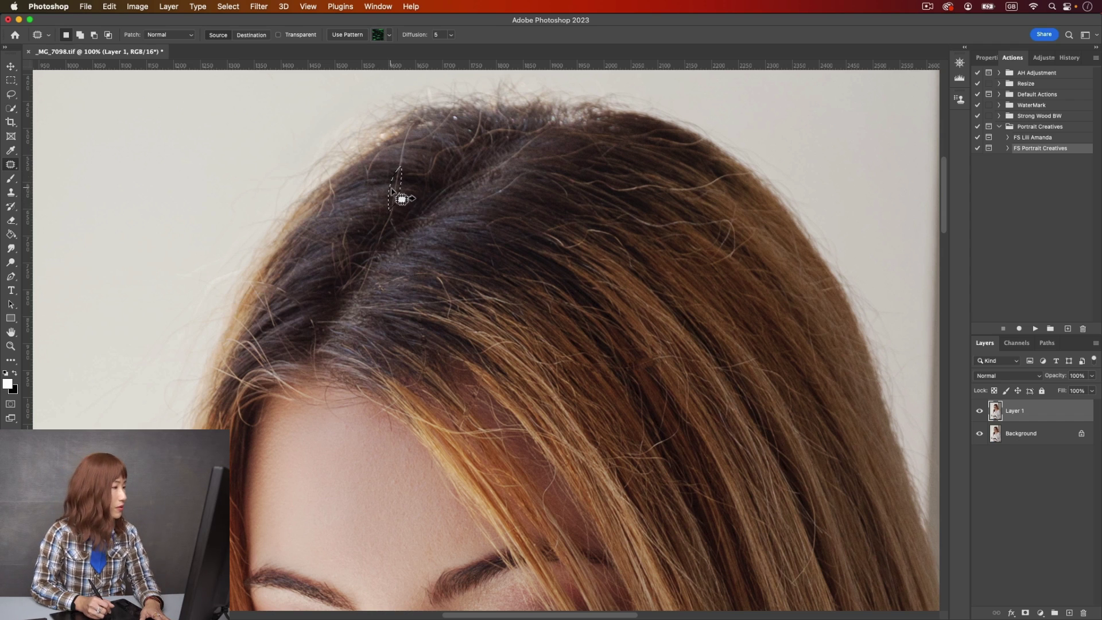
left_click_drag(391, 186, 400, 200)
key("super+d")
key("super+d")
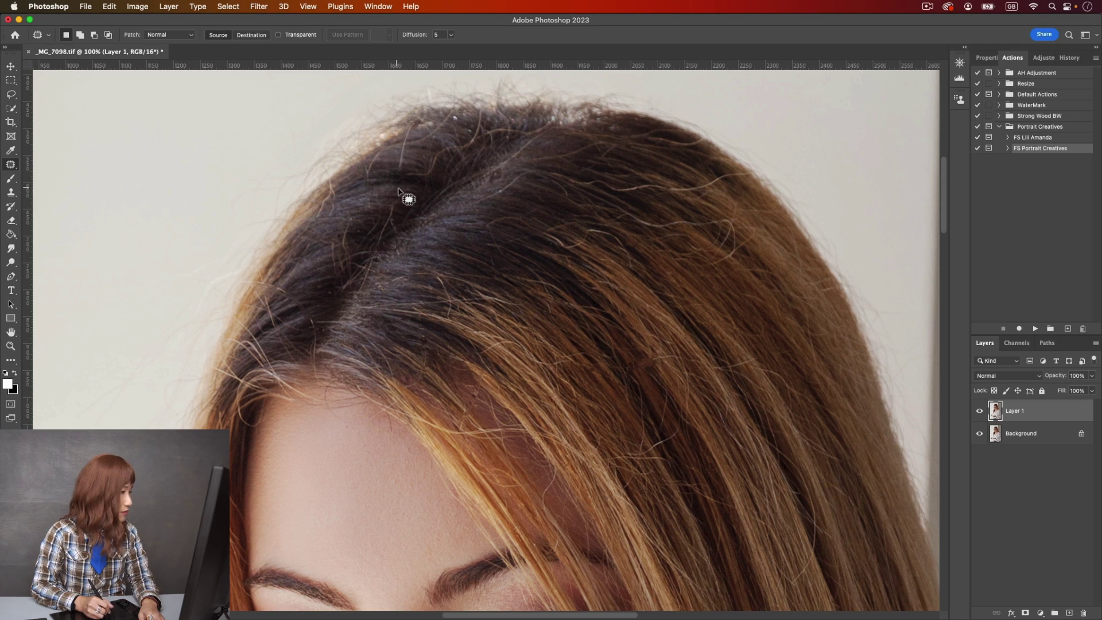
mouse_move(492, 202)
left_mouse_down()
mouse_move(476, 204)
mouse_move(516, 180)
mouse_move(488, 201)
mouse_move(506, 203)
left_mouse_up()
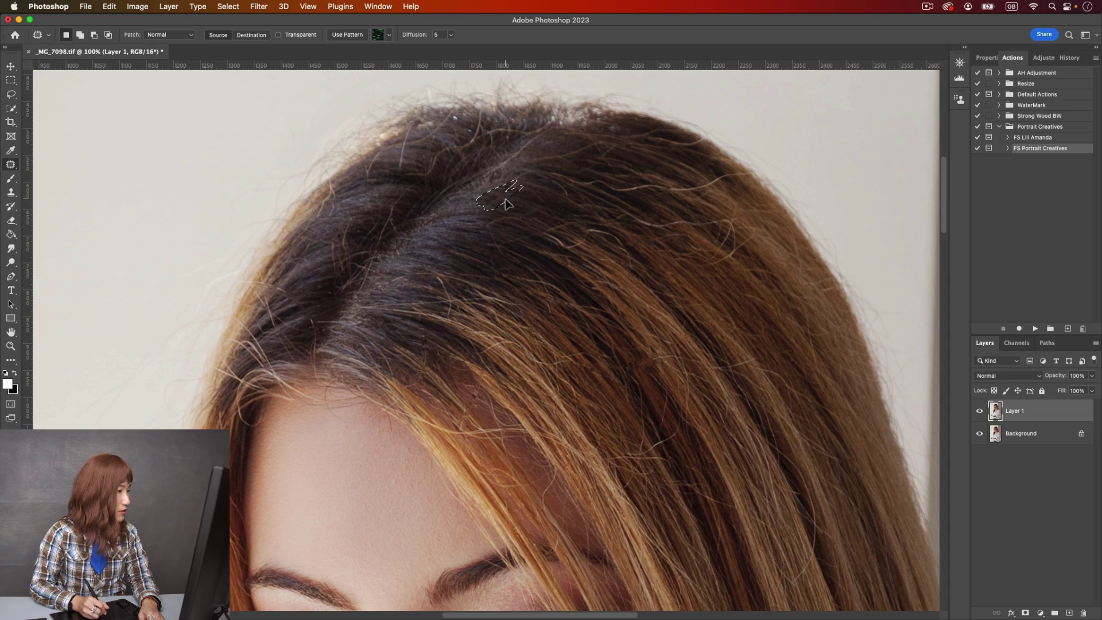
key("super+d")
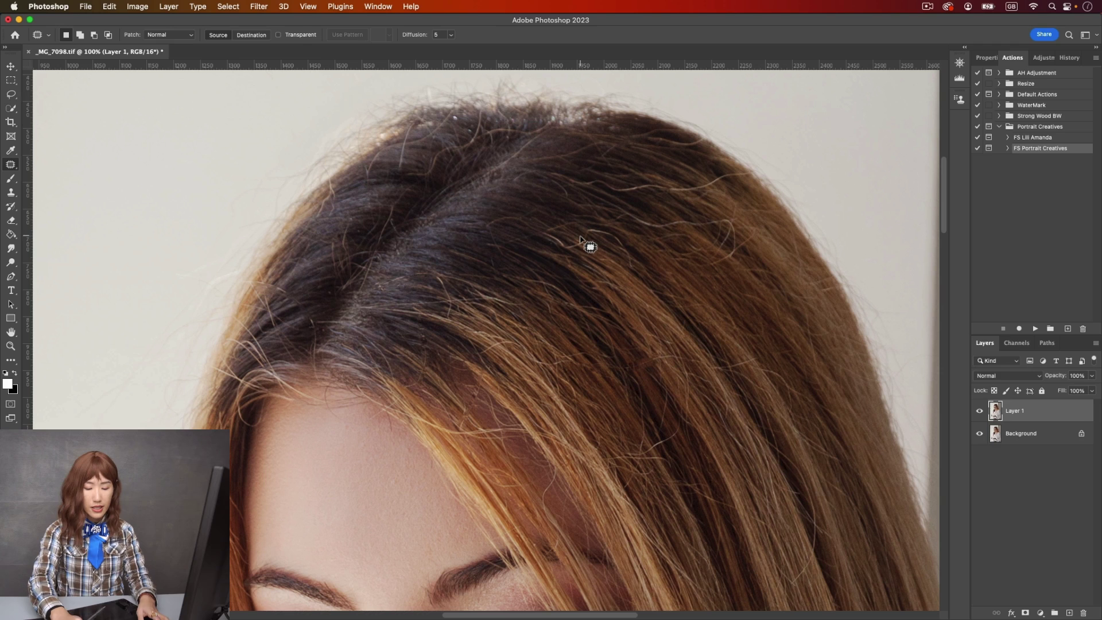
key("BackSpace")
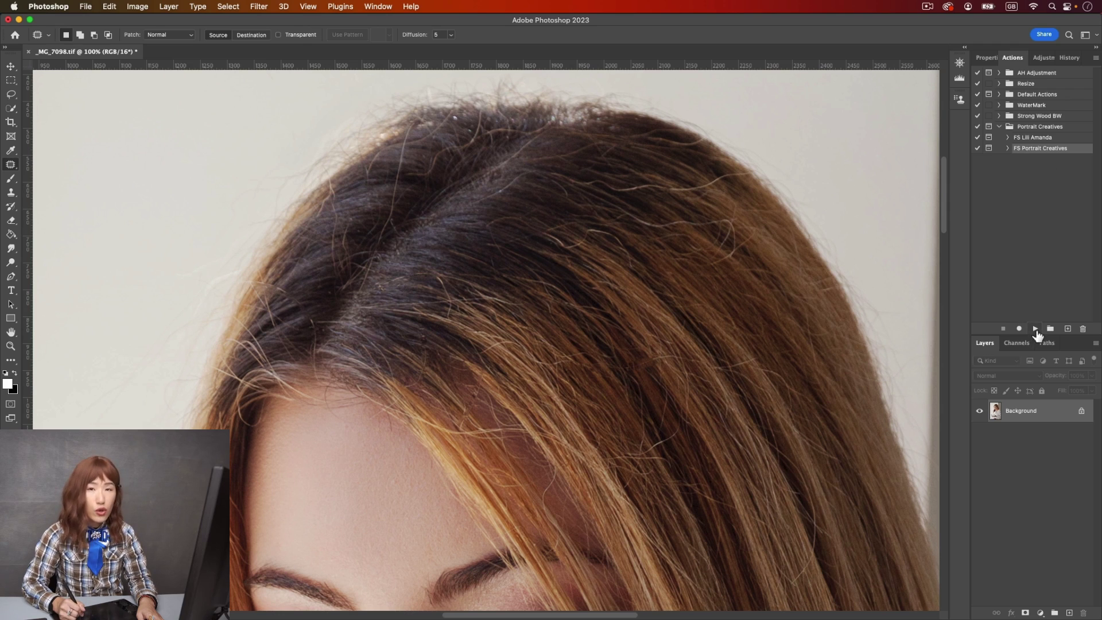
Run the FS Portrait Creatives action, adjusting the Dust & Scratches radius, and expand the resulting layer group
left_click(1035, 329)
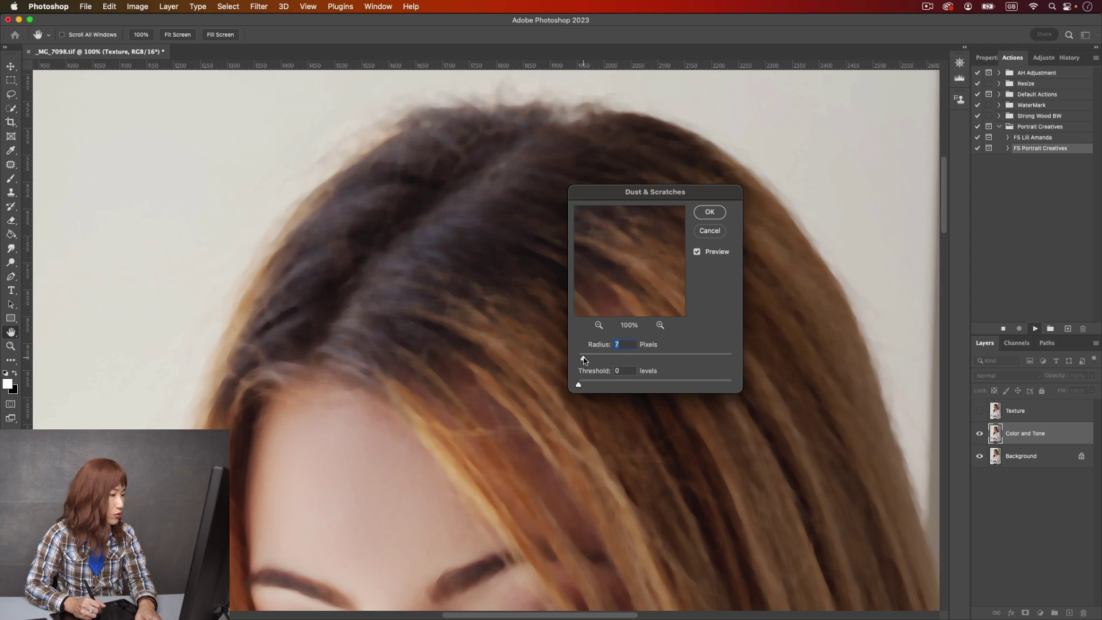
left_click_drag(584, 360, 586, 359)
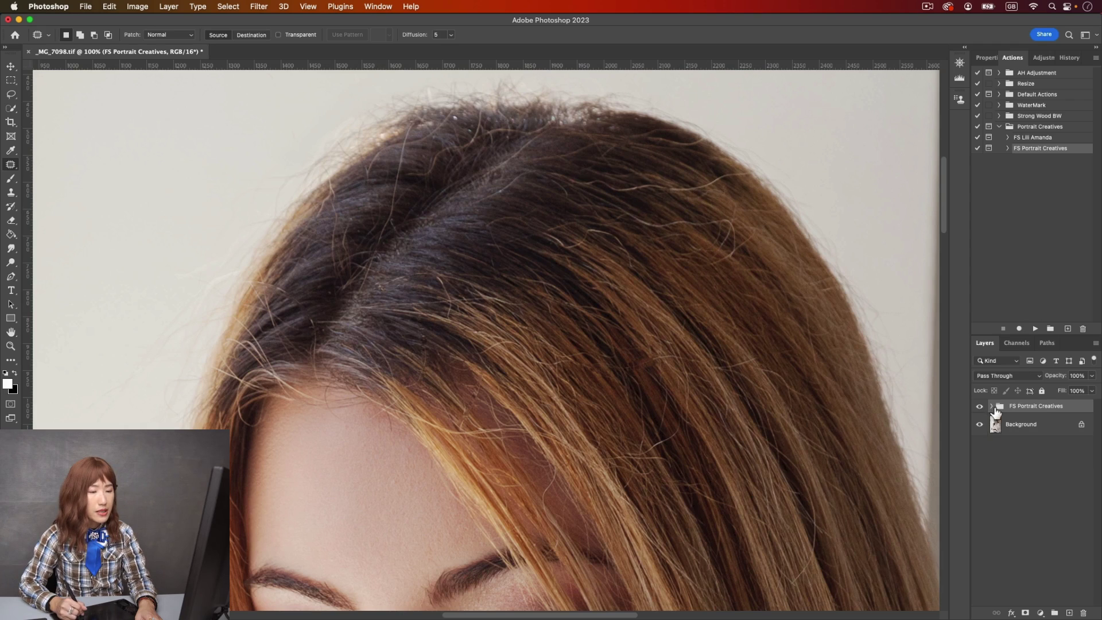
left_click(991, 406)
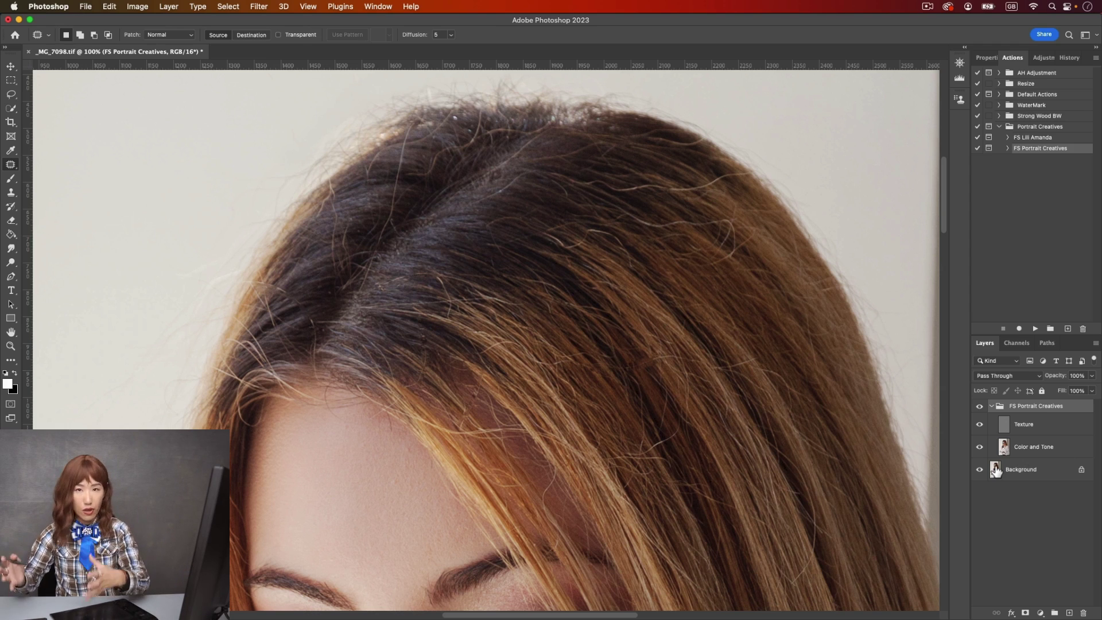
Select the Texture layer and set up the Clone Stamp tool with a brush size of 10 for the crown
left_click(1042, 431)
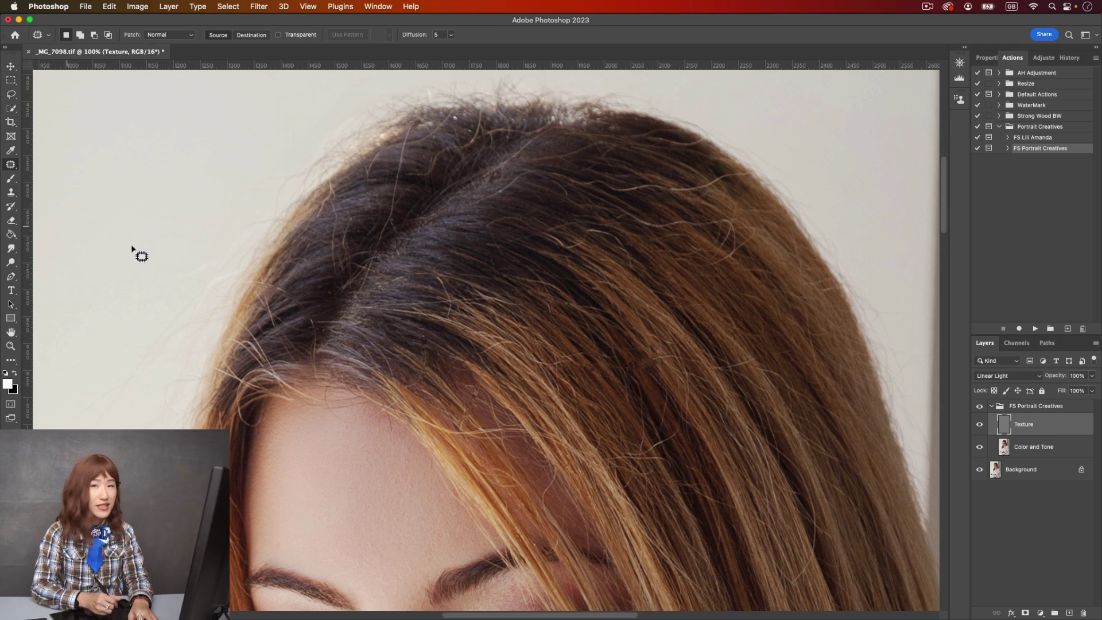
key("s")
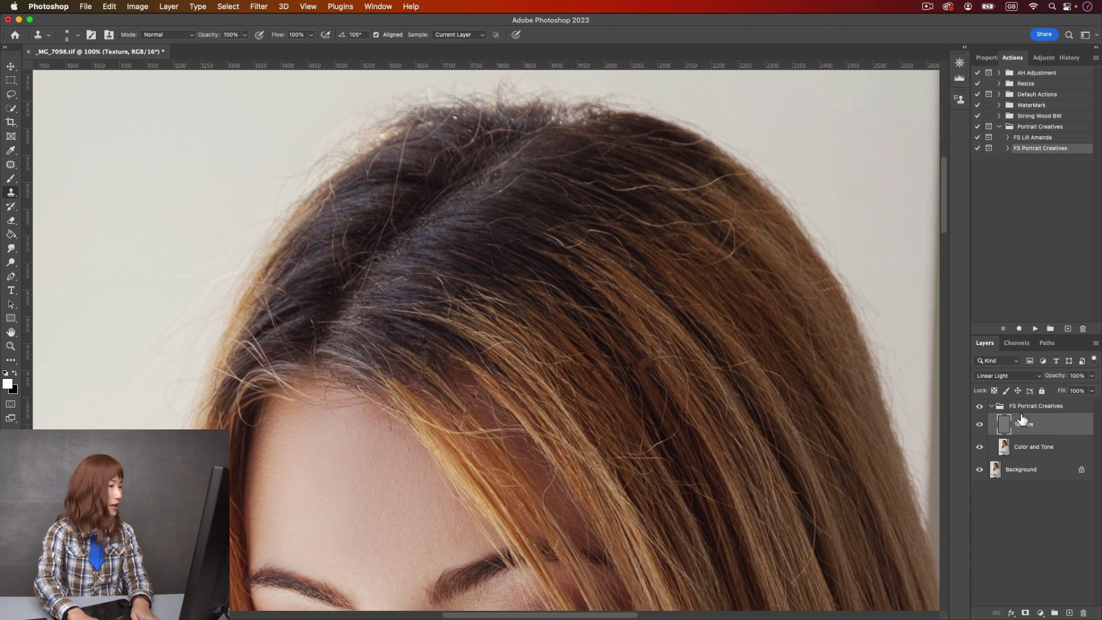
key("super+plus")
key("super+minus")
left_click_drag(449, 290, 497, 315)
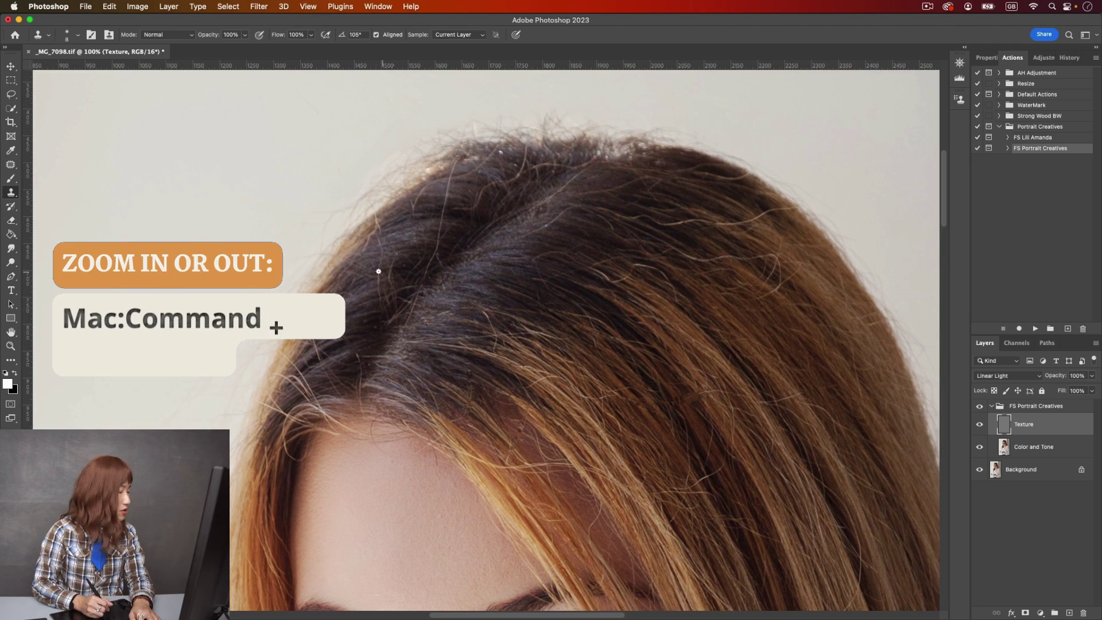
key("super+plus")
key("super+plus")
left_click_drag(405, 315, 474, 349)
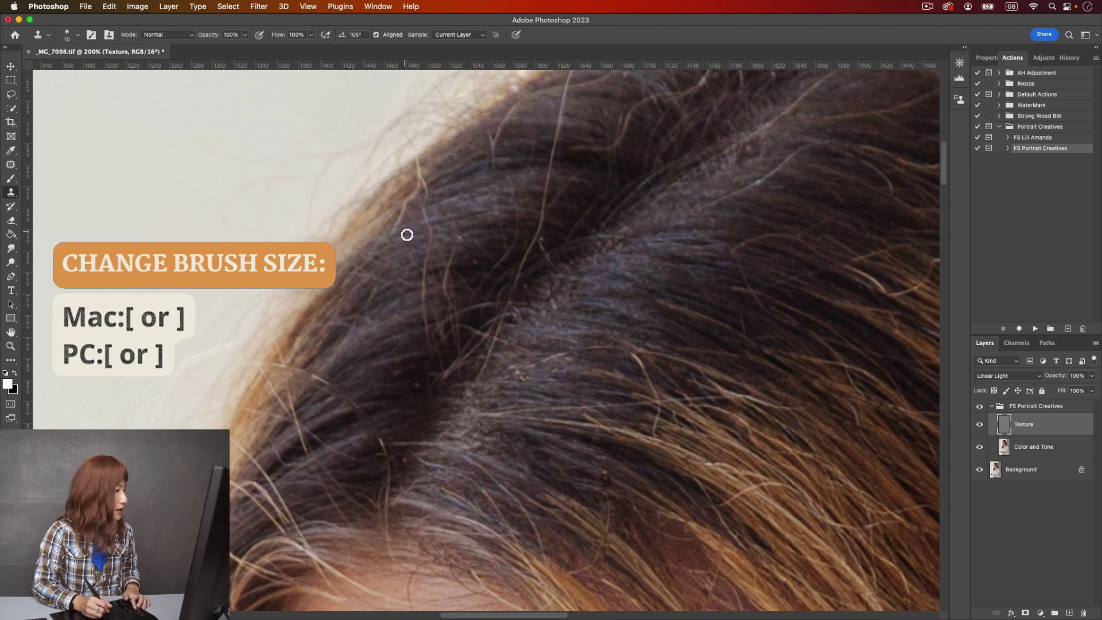
key("bracketright")
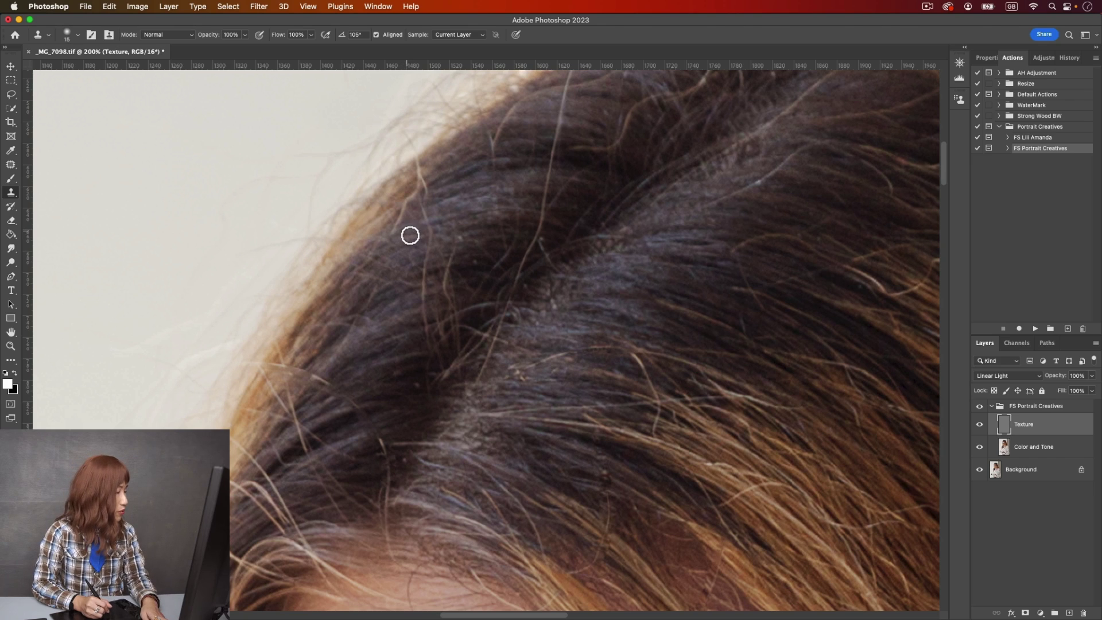
key("bracketleft")
key("bracketleft")
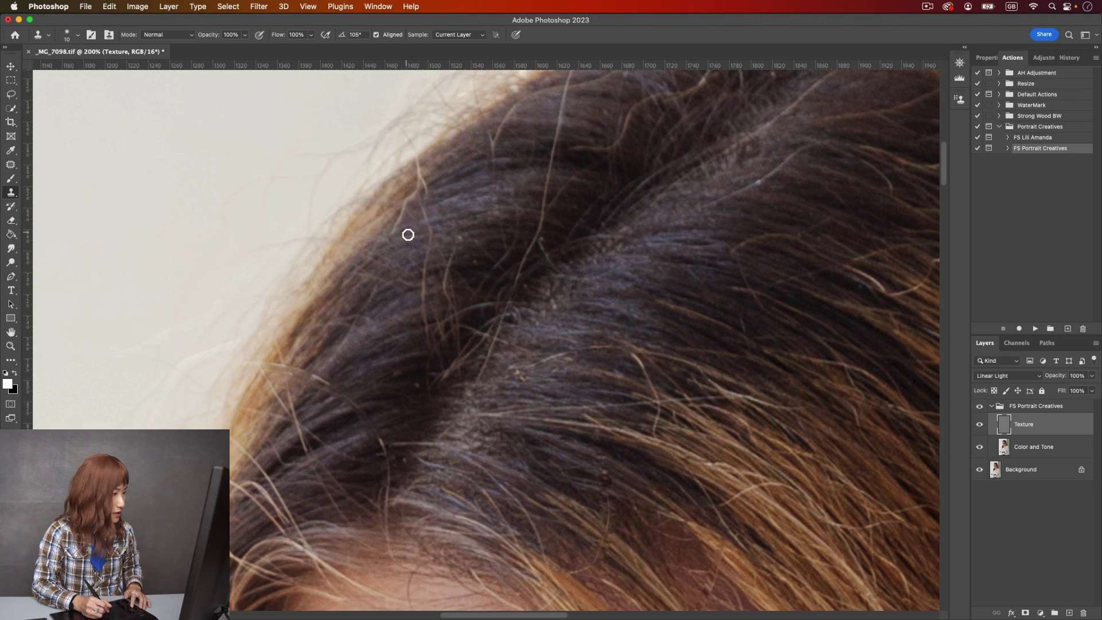
Clone clean hair texture over the long stray strands running down the left side of the crown
key("alt")
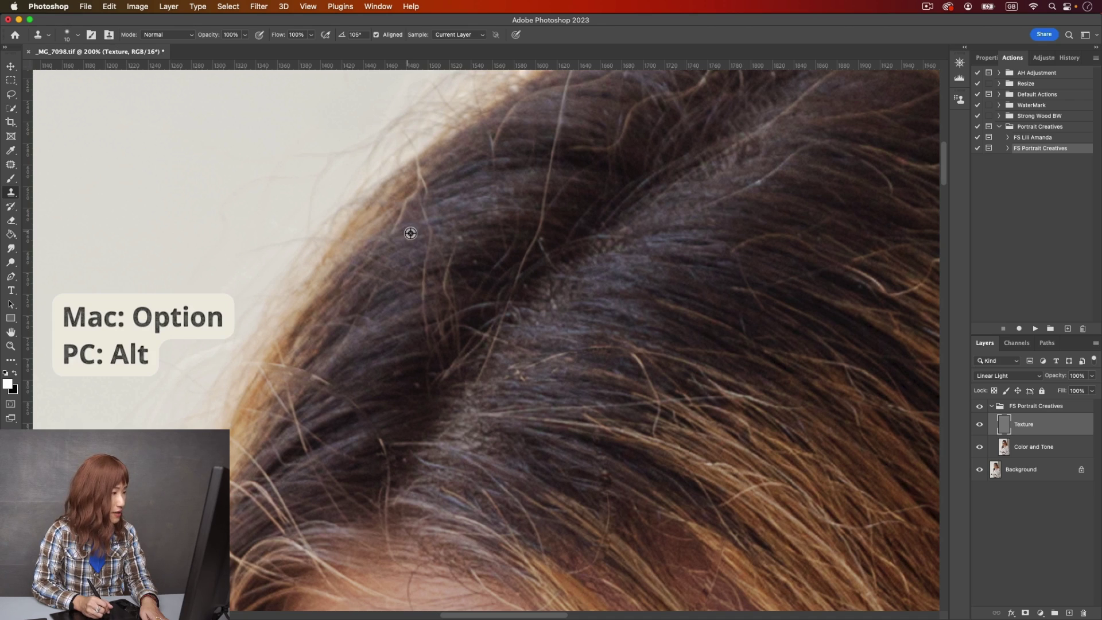
left_click(410, 233, "alt")
left_click_drag(398, 235, 404, 214)
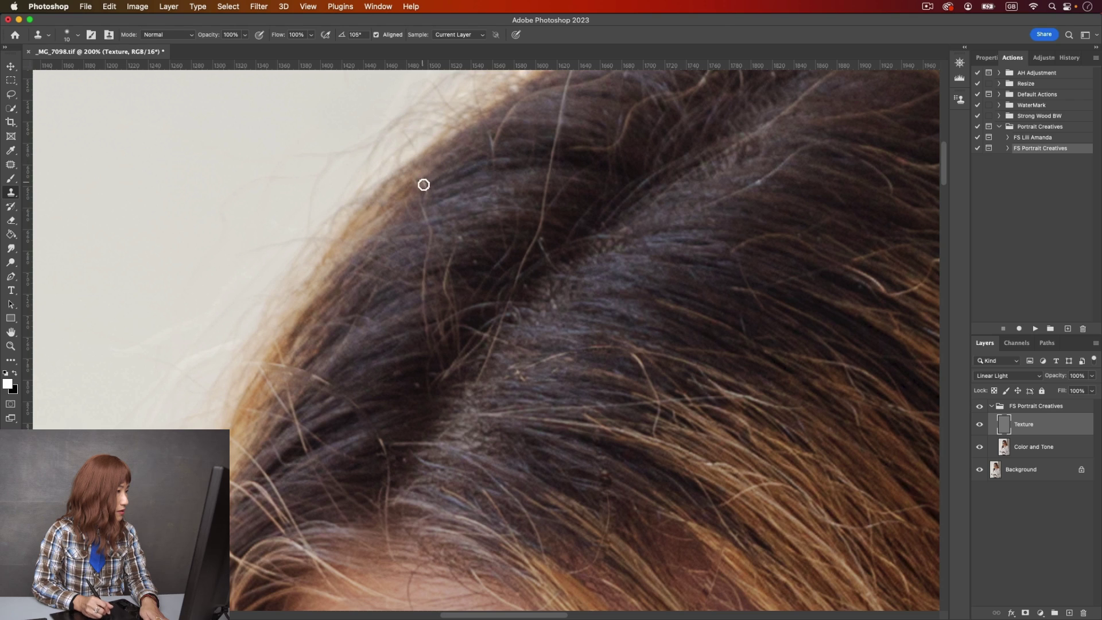
left_click(434, 213, "alt")
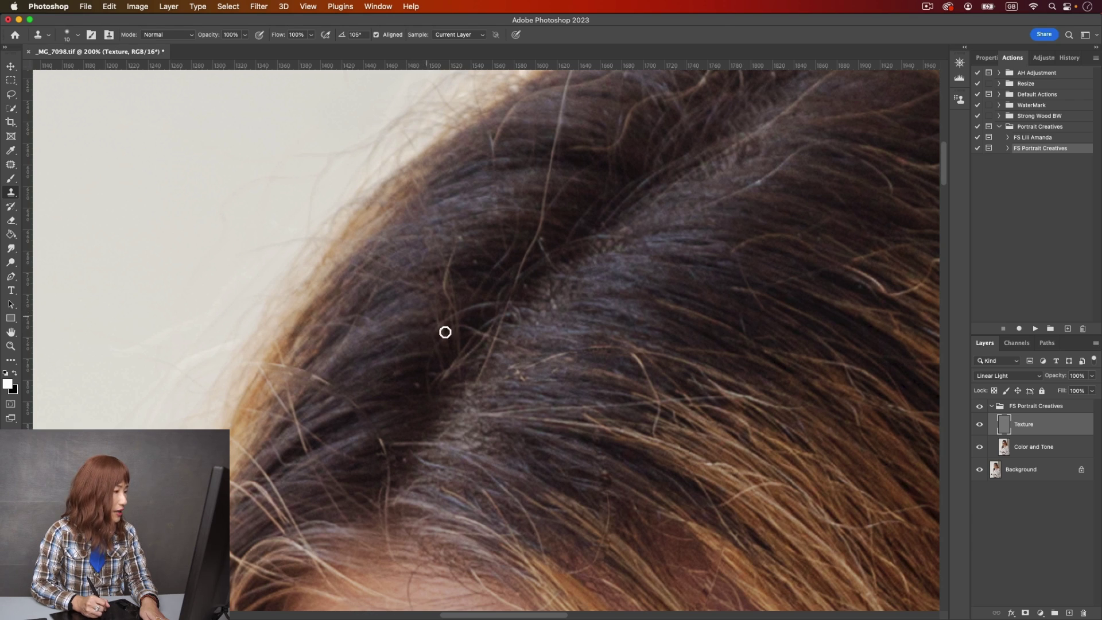
left_click(416, 325)
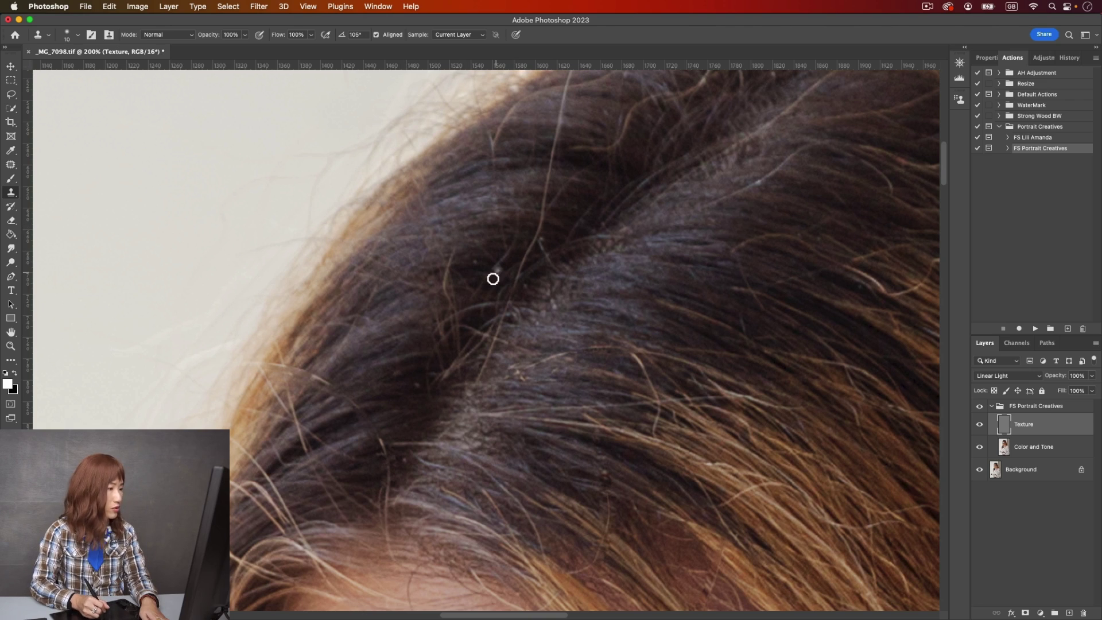
left_click(461, 286, "alt")
left_click_drag(447, 291, 456, 314)
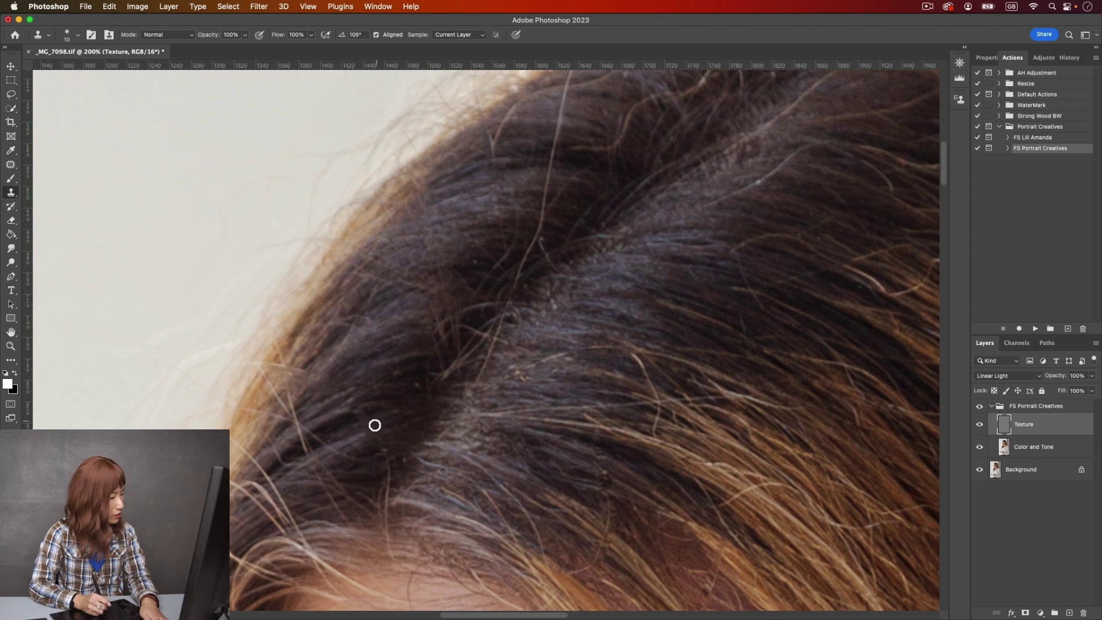
Clone out the small stray hairs left of the parting, just above the forehead hairline
mouse_move(374, 423)
left_mouse_down()
mouse_move(352, 437)
mouse_move(342, 419)
left_mouse_up()
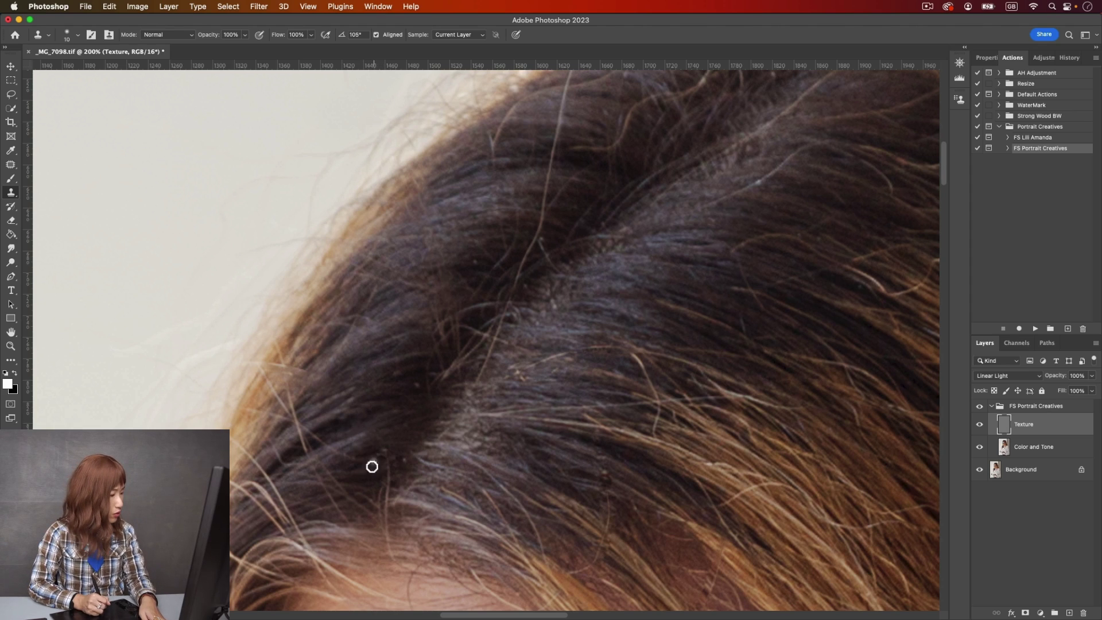
left_click(382, 467, "alt")
left_click_drag(371, 475, 378, 394)
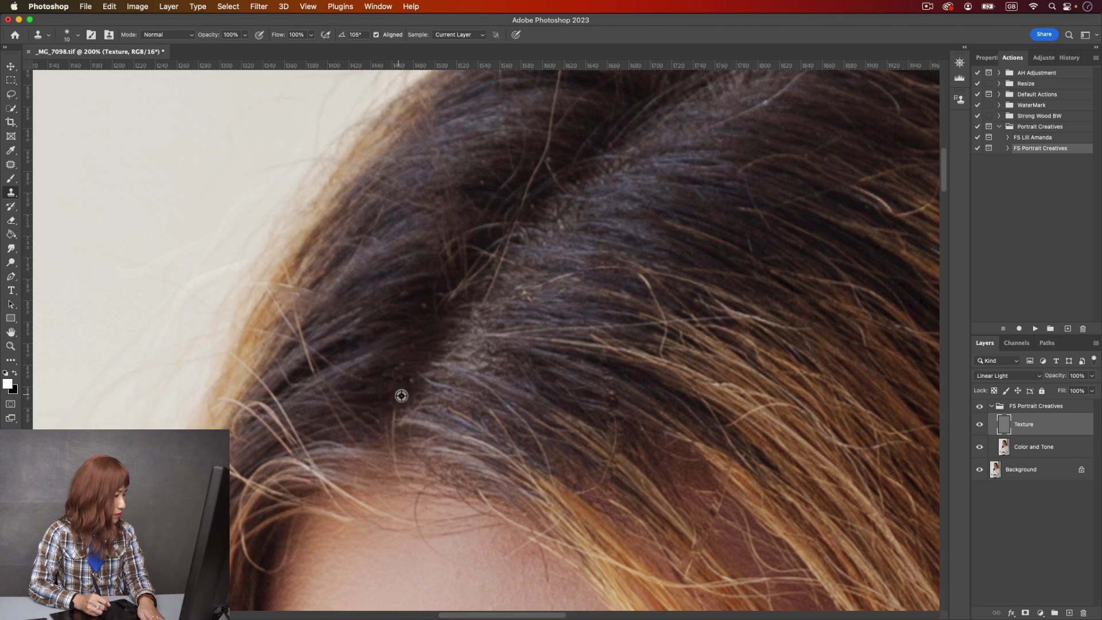
Clone clean hair texture over the long light stray strand rising from the middle of the parting towards the crown
scroll(546, 376, "up", 3)
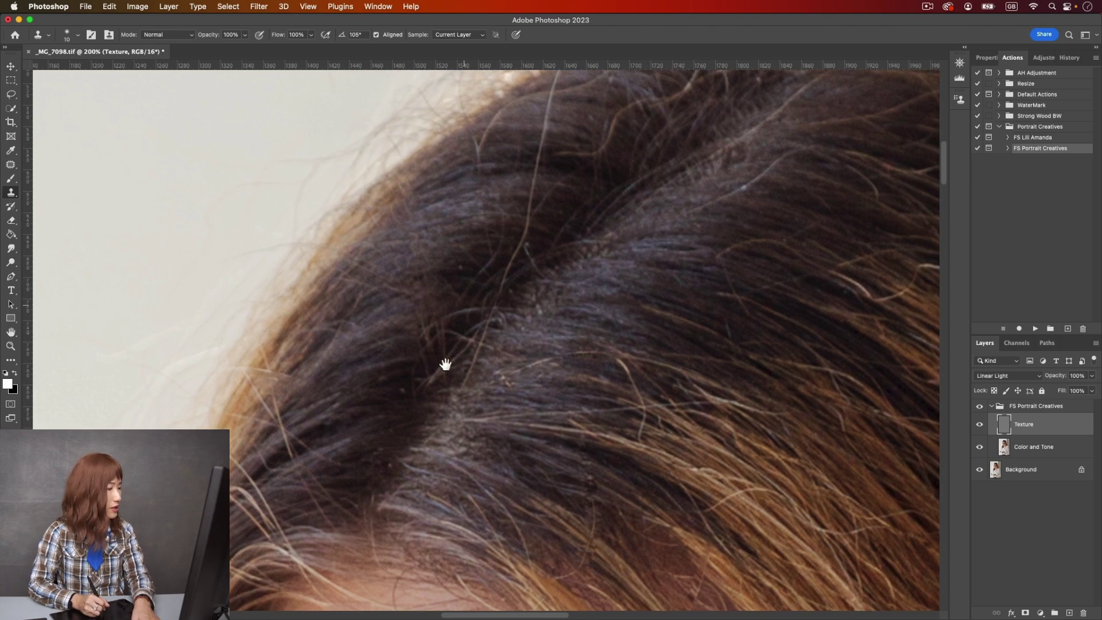
left_click_drag(478, 362, 489, 322)
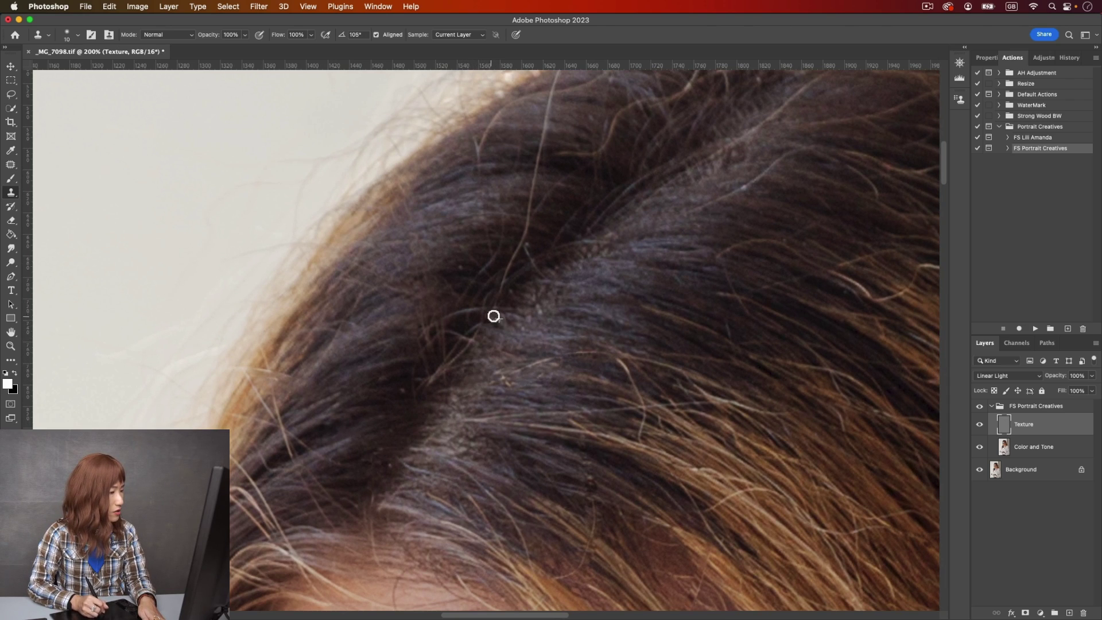
left_click_drag(502, 291, 528, 219)
left_click_drag(514, 271, 506, 333)
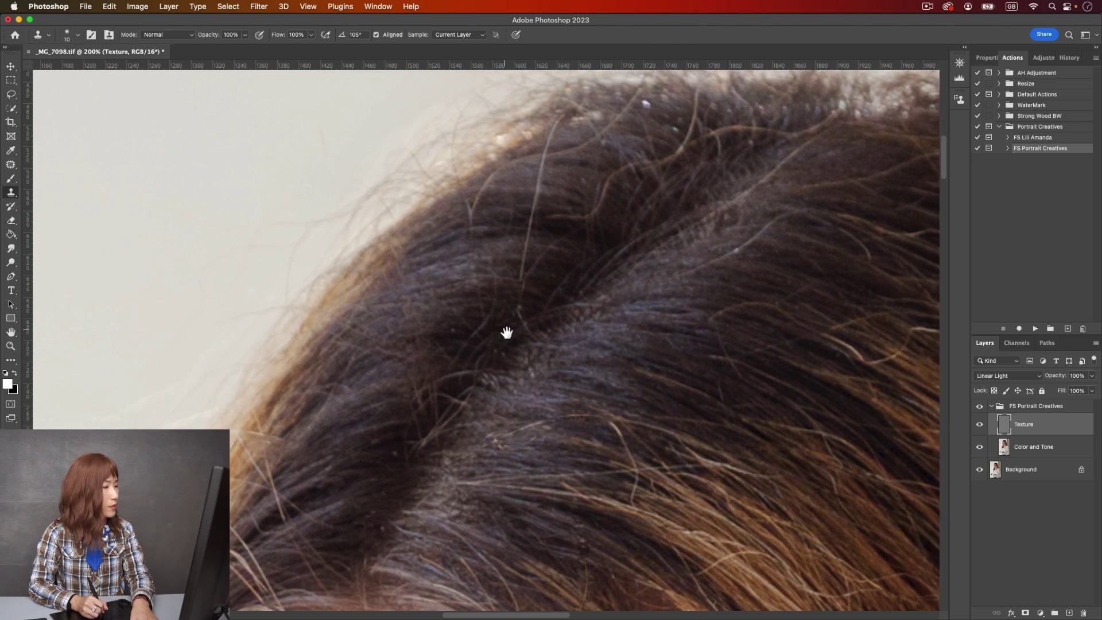
left_click(505, 284, "alt")
left_click_drag(518, 278, 550, 146)
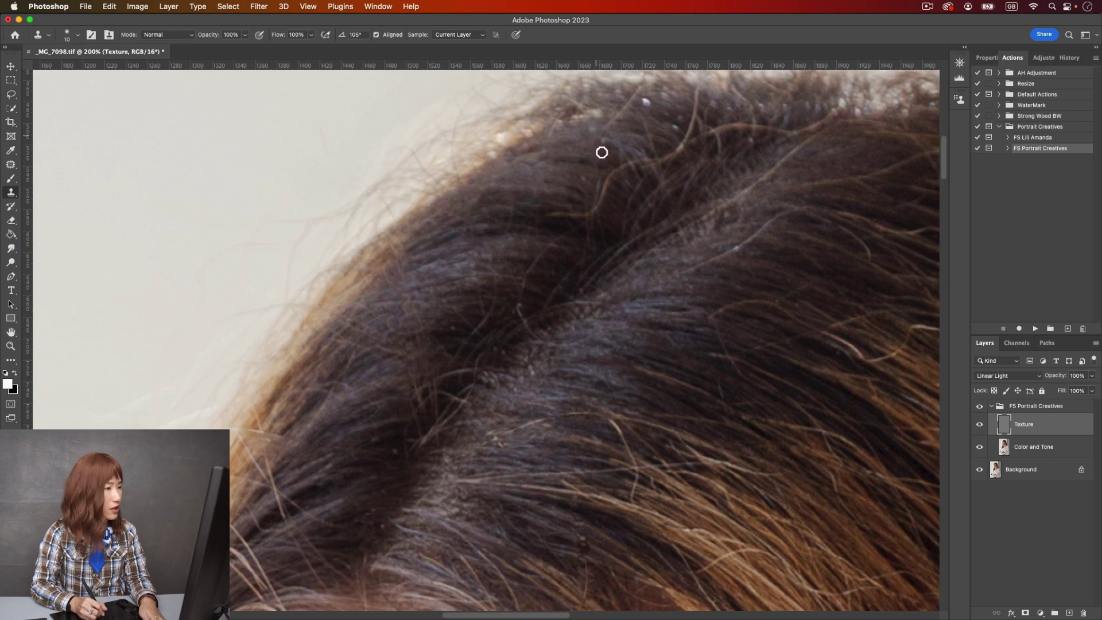
Clone out the curled stray hairs on the crown just left of the parting's upper end
scroll(622, 170, "up", 3)
scroll(622, 170, "right", 1)
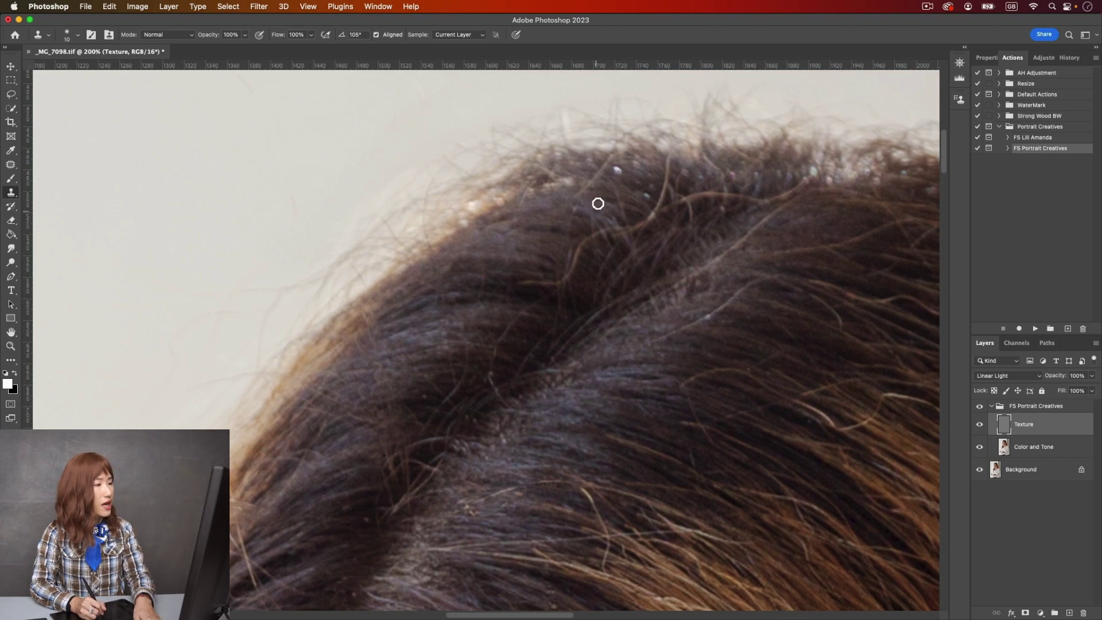
left_click(590, 201, "alt")
left_click_drag(582, 199, 595, 184)
left_click(613, 190, "alt")
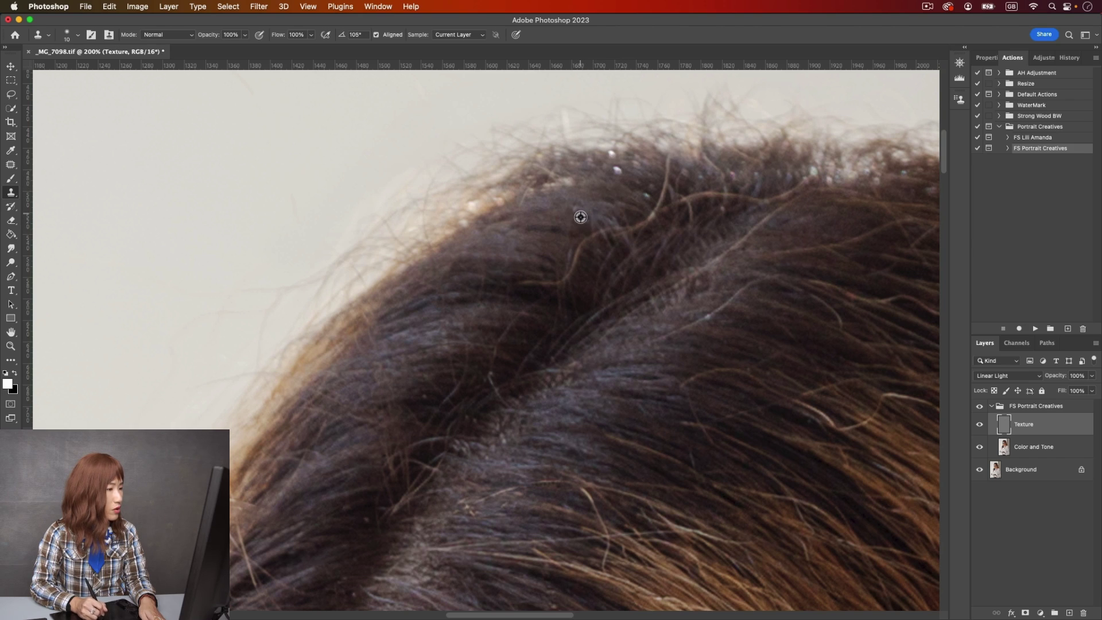
left_click(582, 248)
mouse_move(574, 264)
left_mouse_down()
mouse_move(575, 278)
mouse_move(546, 290)
left_mouse_up()
left_click(649, 213, "alt")
left_click_drag(665, 208, 668, 175)
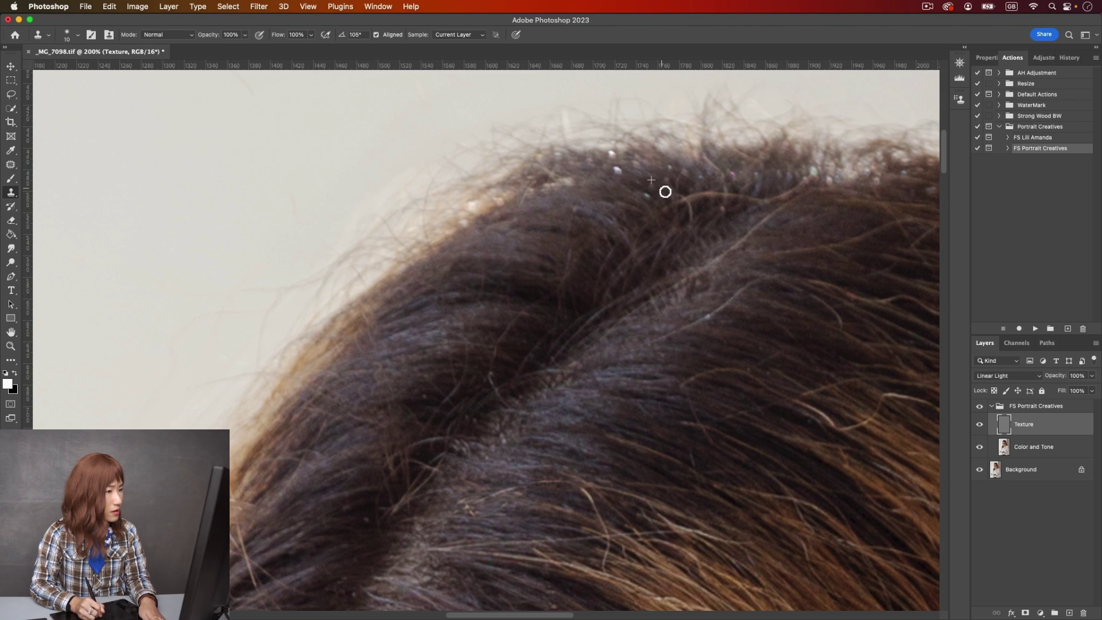
Clone out the stray strands around the upper end of the parting and the short light hair just right of it
left_click(726, 204, "alt")
mouse_move(736, 199)
left_mouse_down()
mouse_move(794, 204)
mouse_move(809, 182)
left_mouse_up()
left_click(755, 211, "alt")
left_click(771, 198, "alt")
left_click(808, 208, "alt")
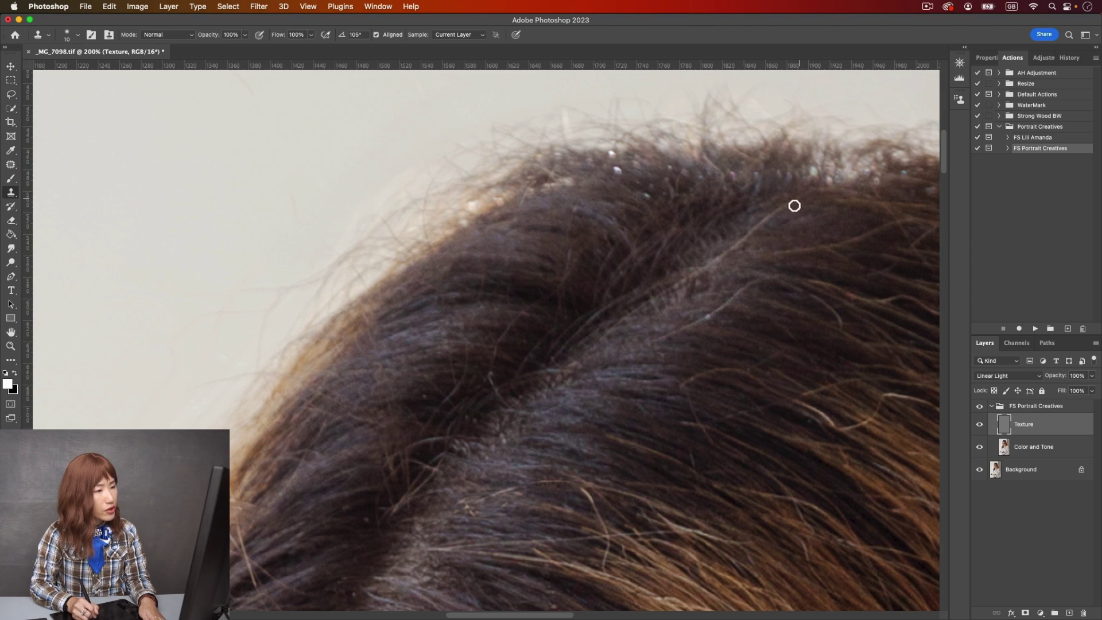
left_click_drag(774, 220, 662, 298)
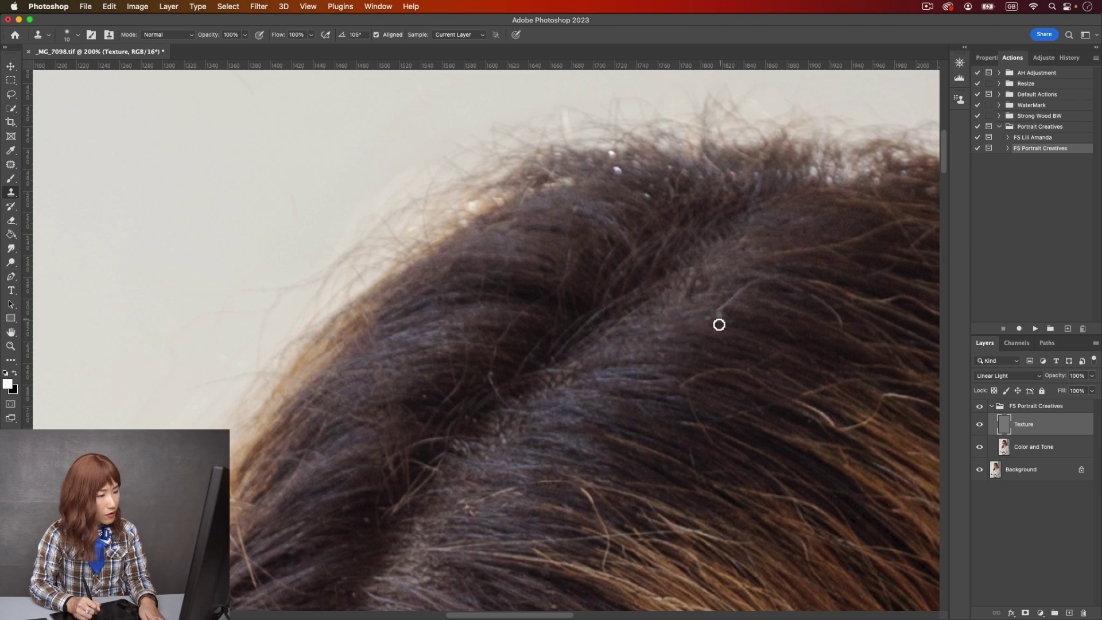
left_click(681, 316, "alt")
left_click_drag(714, 321, 711, 319)
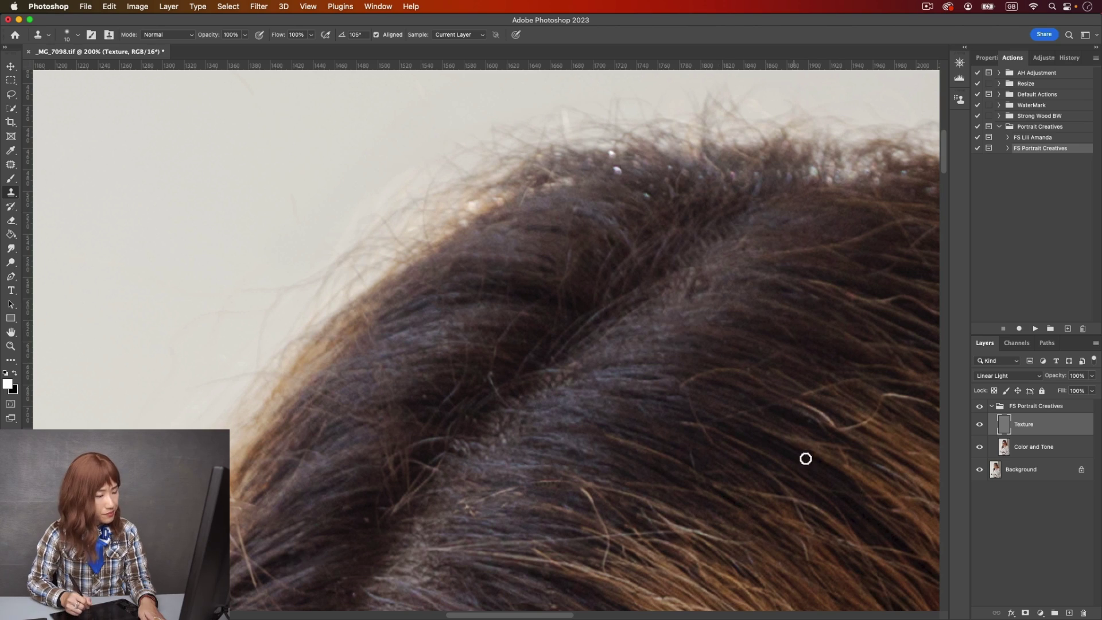
Clone hair texture over the stray hairs crossing the dark and highlighted strands right of the parting, above the forehead
key("super+minus")
key("super+minus")
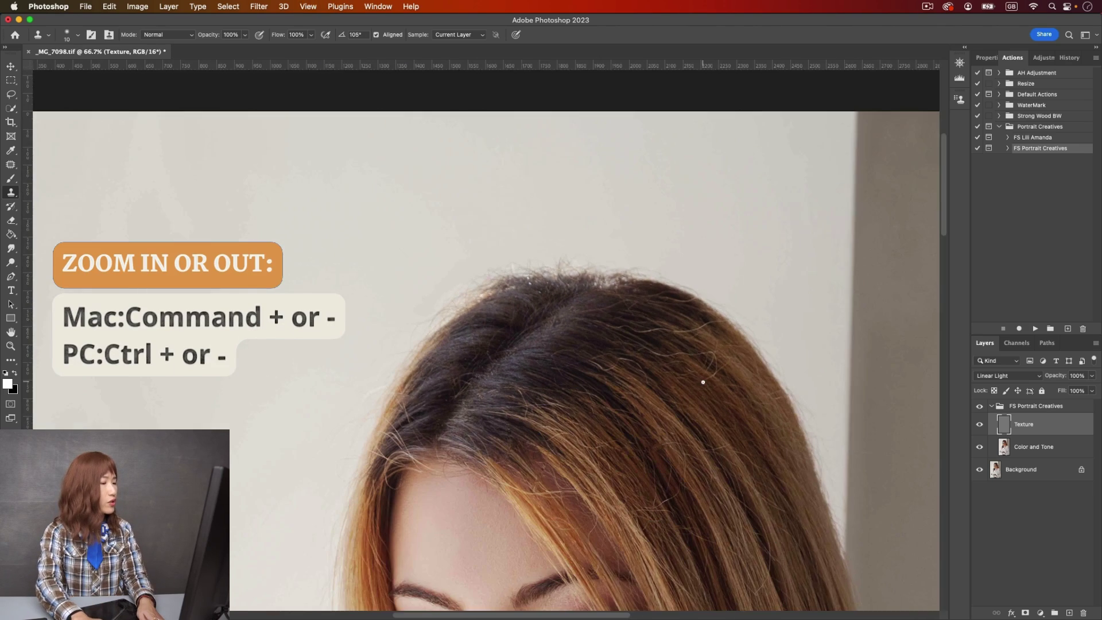
key("super+plus")
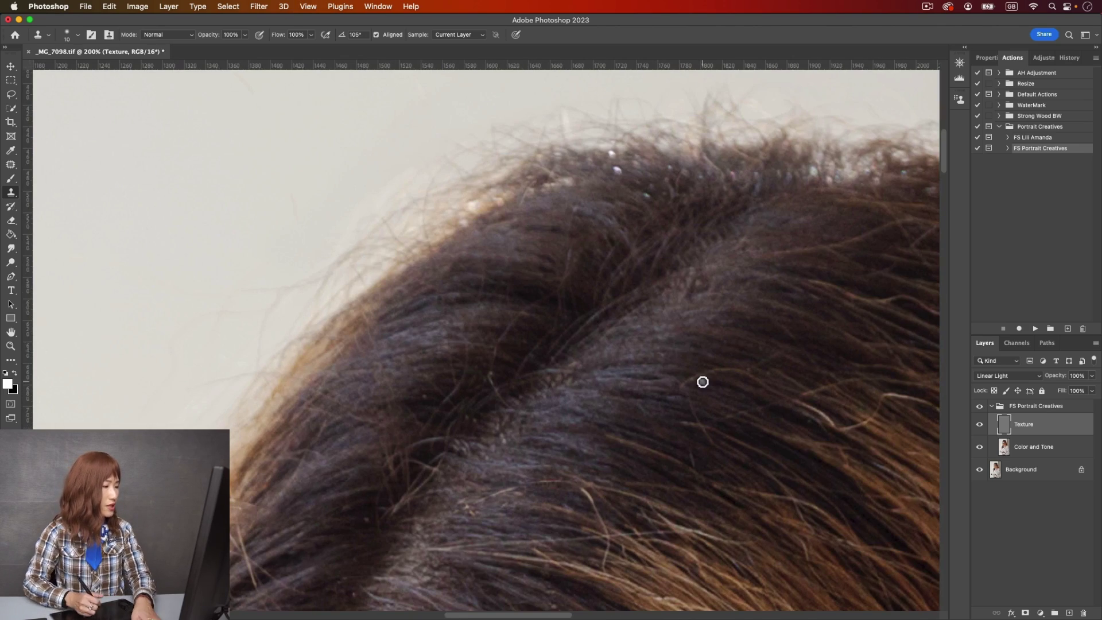
mouse_move(701, 381)
left_mouse_down()
mouse_move(413, 435)
mouse_move(433, 337)
mouse_move(417, 333)
left_mouse_up()
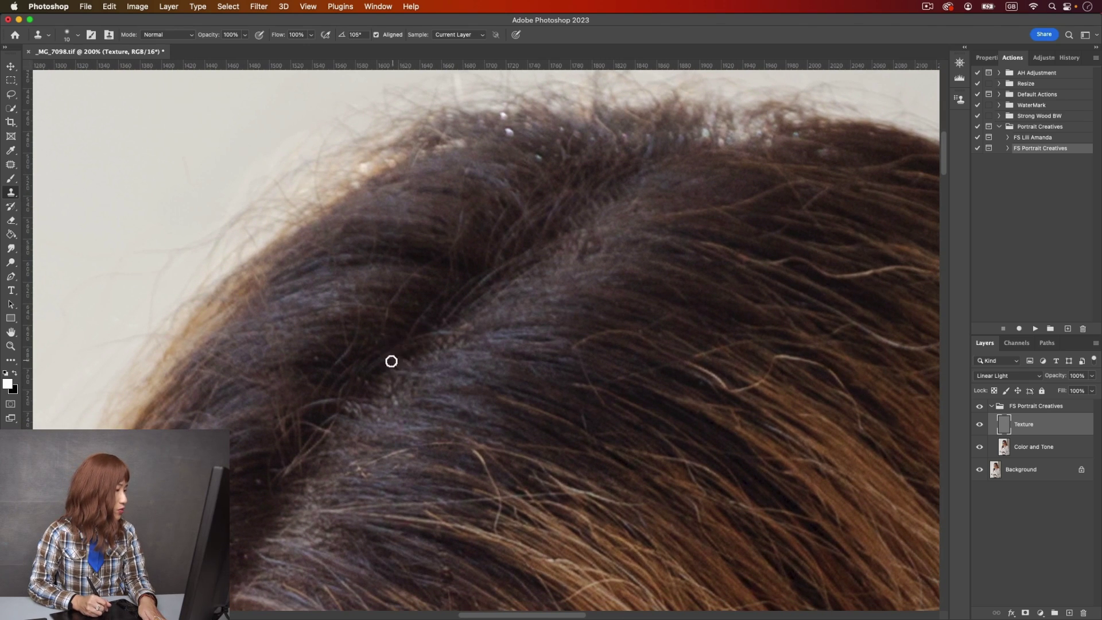
mouse_move(524, 509)
left_mouse_down()
mouse_move(459, 381)
mouse_move(425, 342)
mouse_move(435, 343)
left_mouse_up()
left_click(410, 332, "alt")
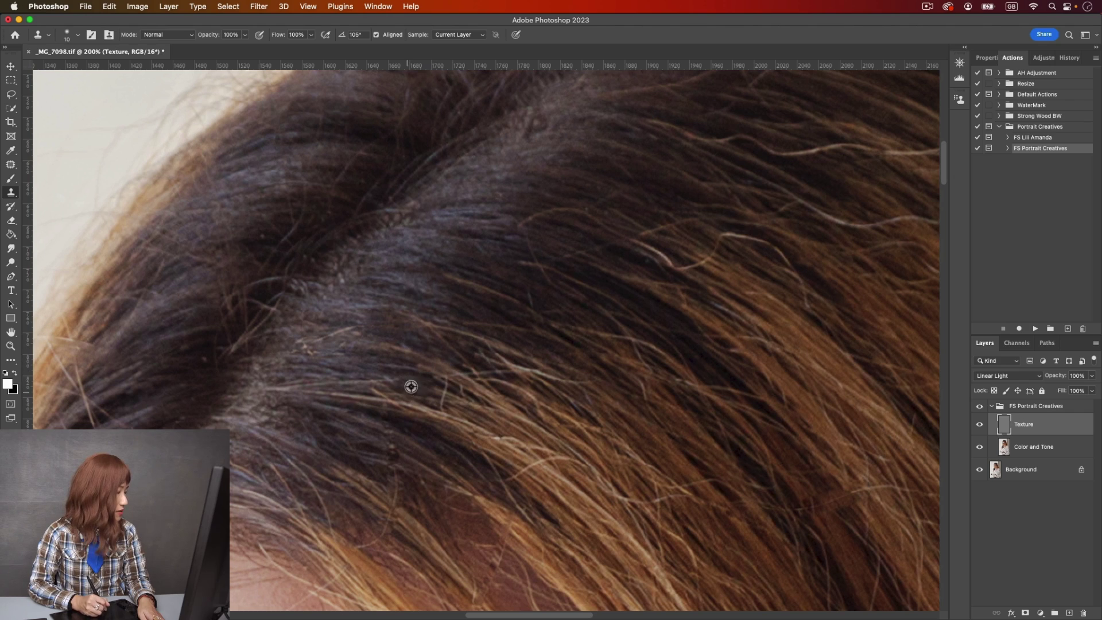
mouse_move(373, 386)
left_mouse_down()
mouse_move(321, 378)
mouse_move(334, 375)
mouse_move(296, 394)
left_mouse_up()
left_click(295, 407, "alt")
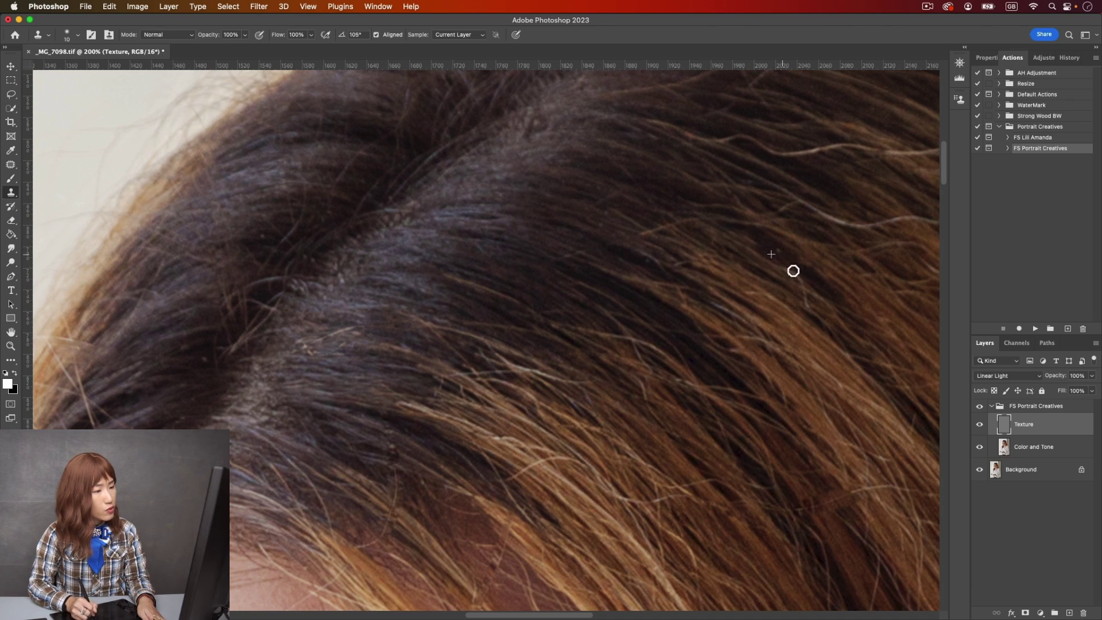
Clone out the small strays and the long, light wavy strand crossing the upper right side of the head
left_click_drag(781, 246, 563, 401)
left_click(447, 285, "alt")
left_click_drag(437, 278, 466, 292)
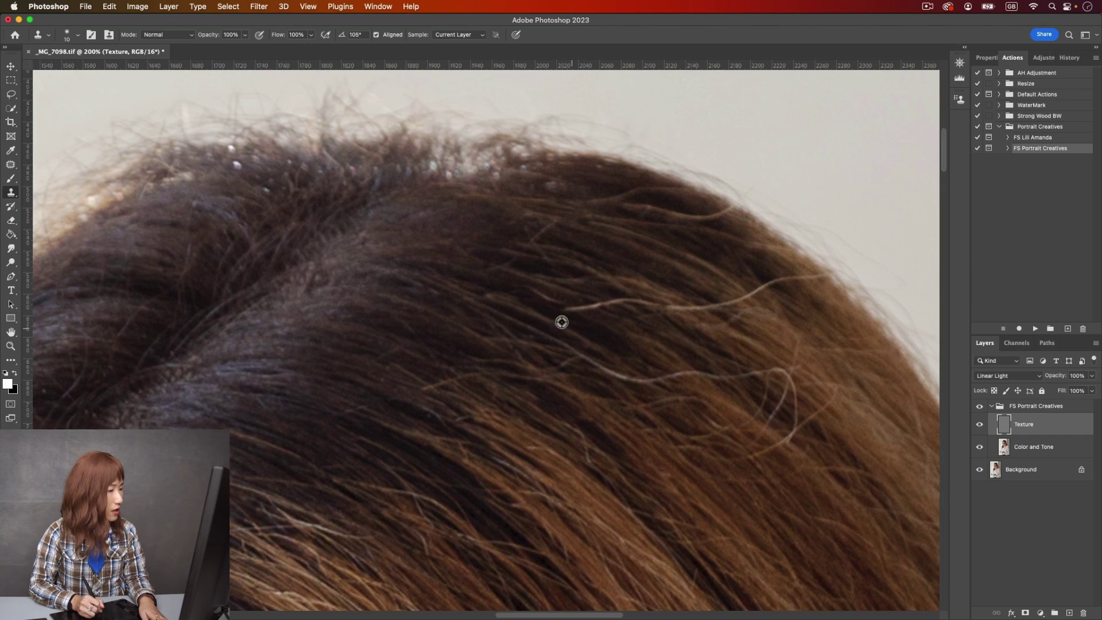
mouse_move(584, 313)
left_mouse_down()
mouse_move(638, 306)
mouse_move(654, 331)
mouse_move(673, 326)
mouse_move(670, 310)
mouse_move(714, 307)
mouse_move(721, 326)
mouse_move(734, 320)
mouse_move(724, 309)
mouse_move(750, 298)
mouse_move(754, 317)
mouse_move(753, 295)
mouse_move(777, 285)
left_mouse_up()
left_click(588, 315, "alt")
left_click(759, 311, "alt")
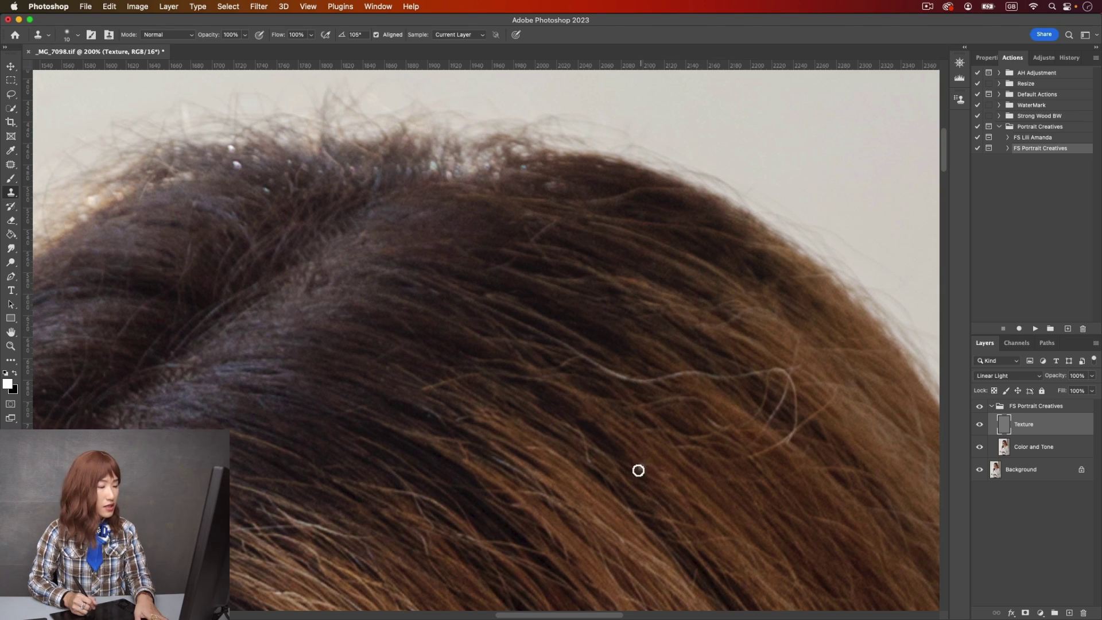
Clone clean texture over the lower wavy strand and its looped end on the right side of the head
mouse_move(636, 468)
left_mouse_down()
mouse_move(620, 415)
mouse_move(581, 400)
left_mouse_up()
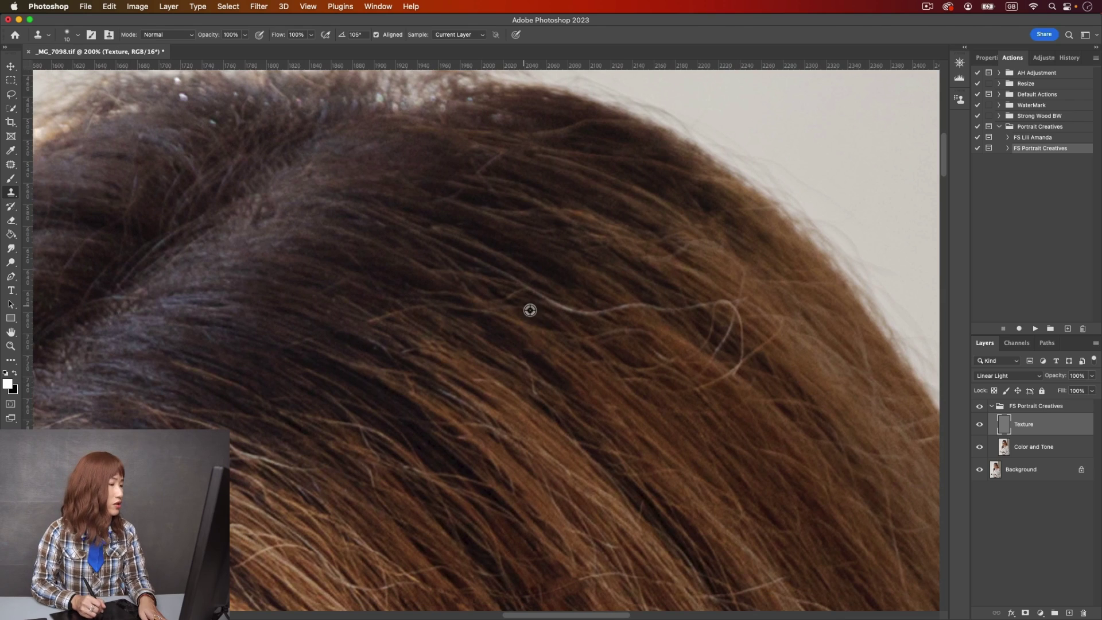
mouse_move(528, 310)
left_mouse_down()
mouse_move(549, 300)
mouse_move(565, 310)
left_mouse_up()
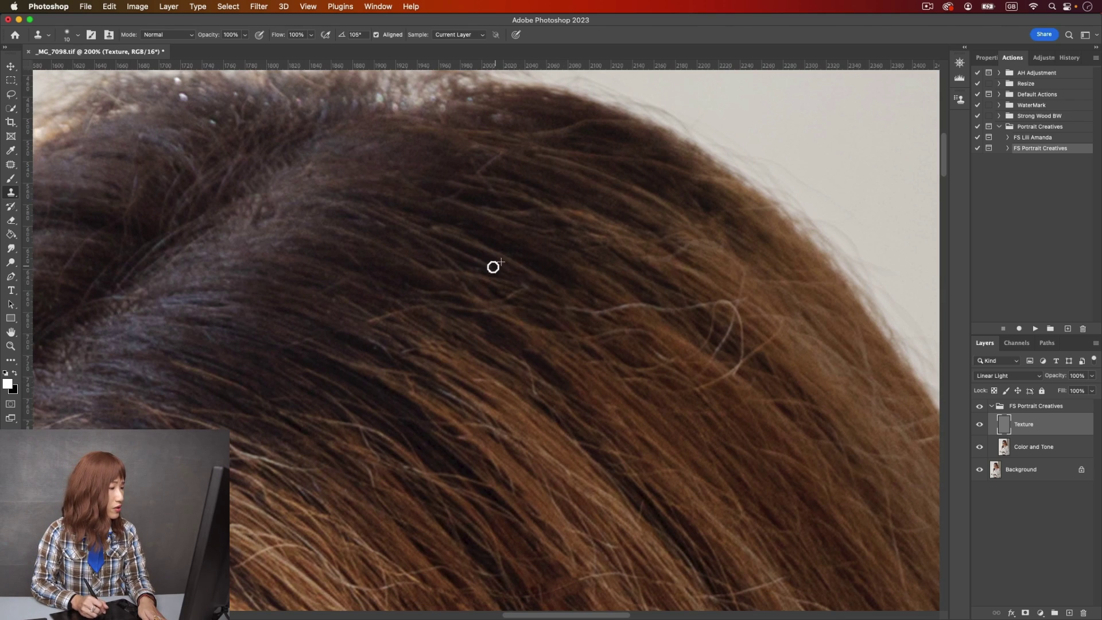
mouse_move(568, 309)
left_mouse_down()
mouse_move(622, 326)
mouse_move(609, 313)
mouse_move(638, 304)
mouse_move(643, 326)
mouse_move(661, 311)
left_mouse_up()
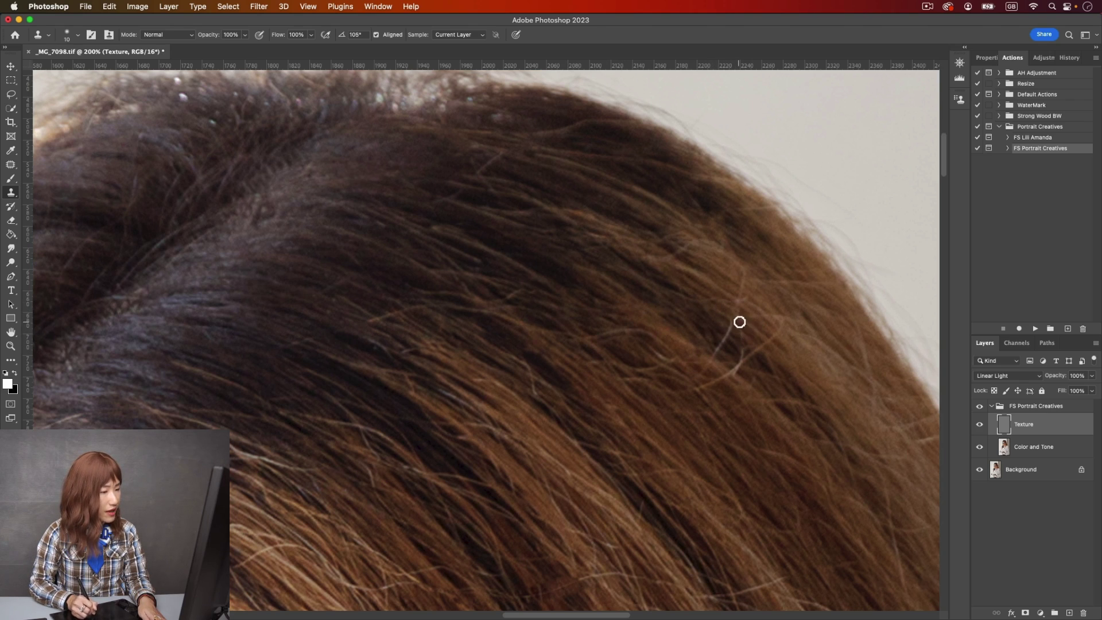
Toggle the visibility of the FS Portrait Creatives group to compare the hair before and after the cleanup
key("super+minus")
key("super+minus")
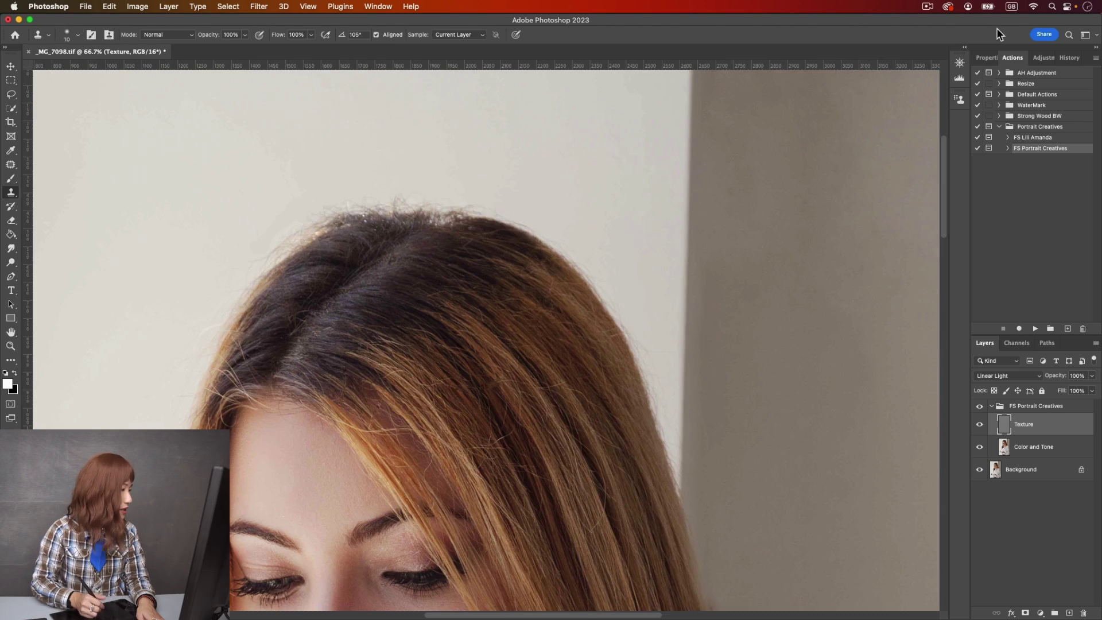
left_click(980, 406)
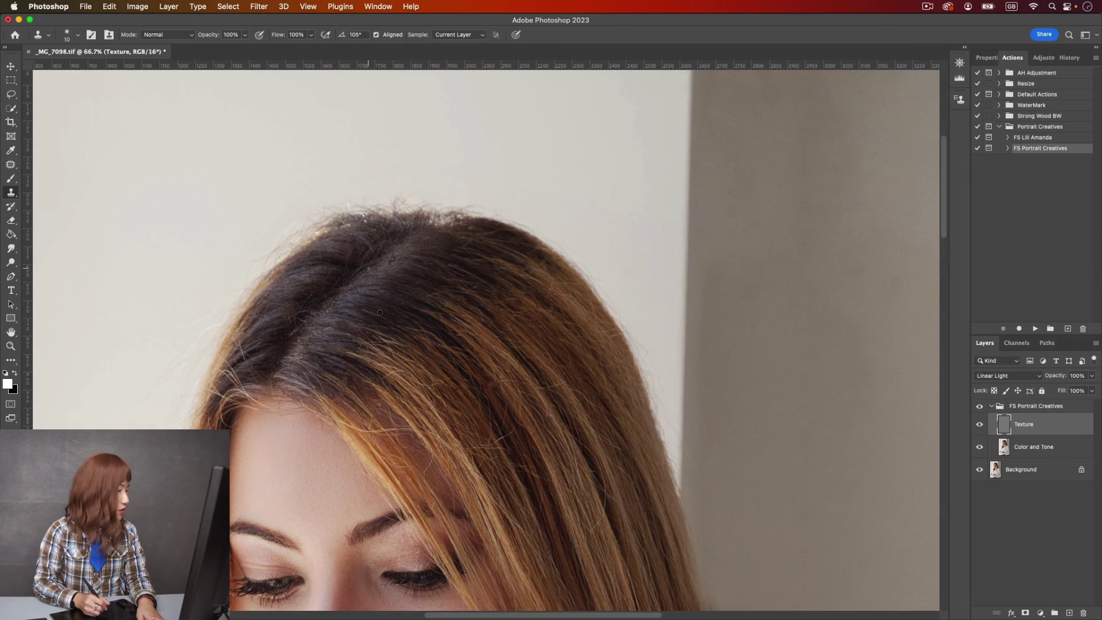